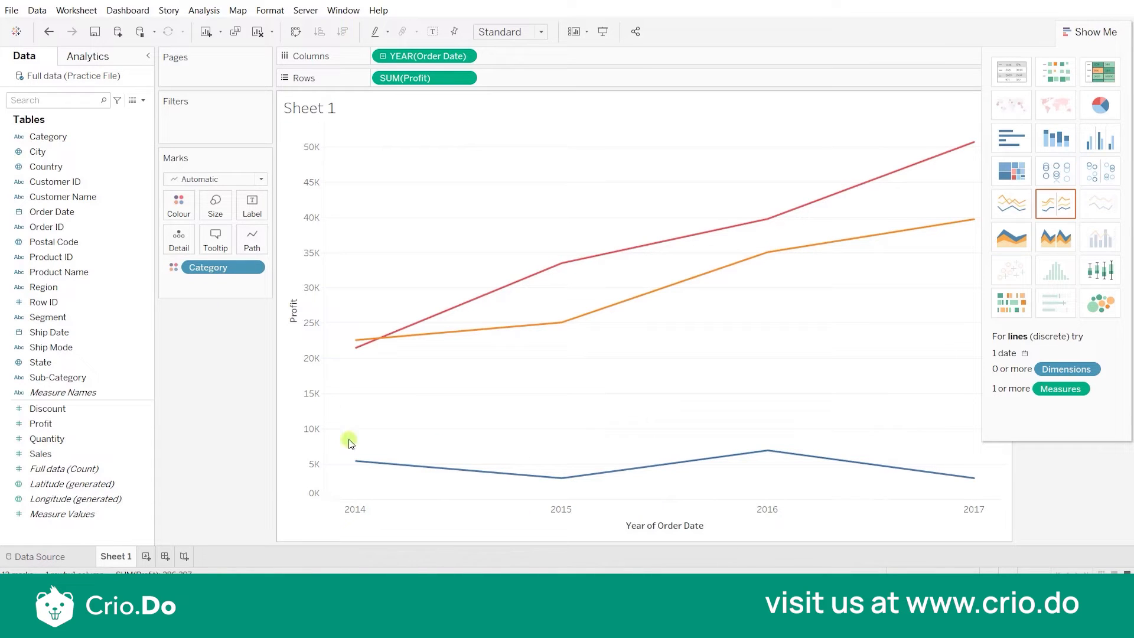
Show mark labels on all points of the profit line chart
mouse_move(372, 465)
left_click(250, 204)
left_click(280, 236)
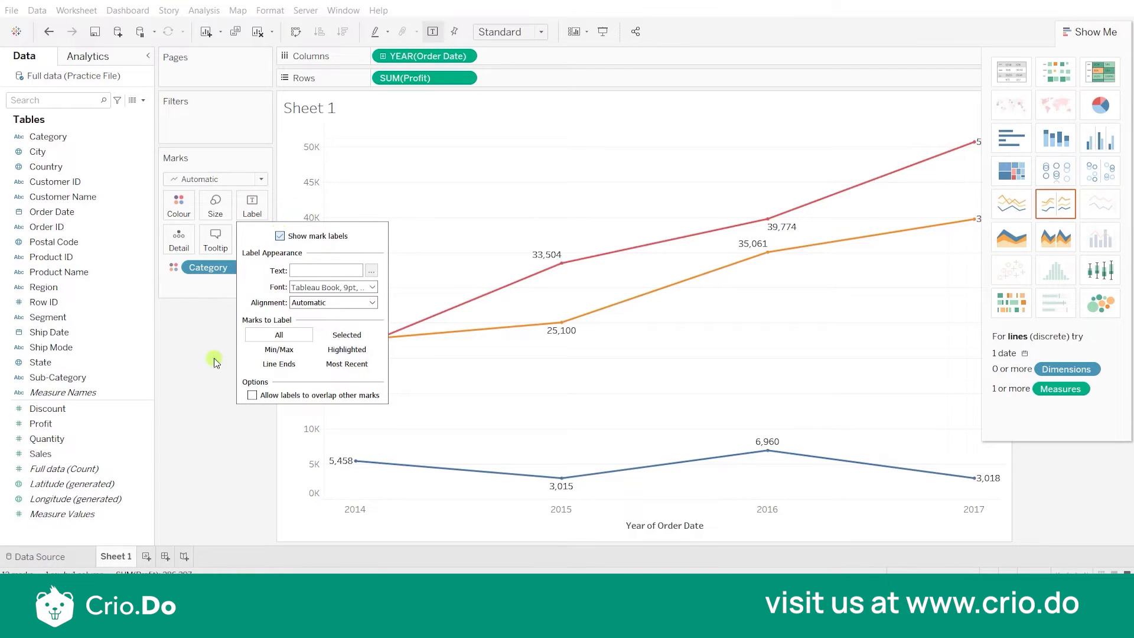
left_click(185, 414)
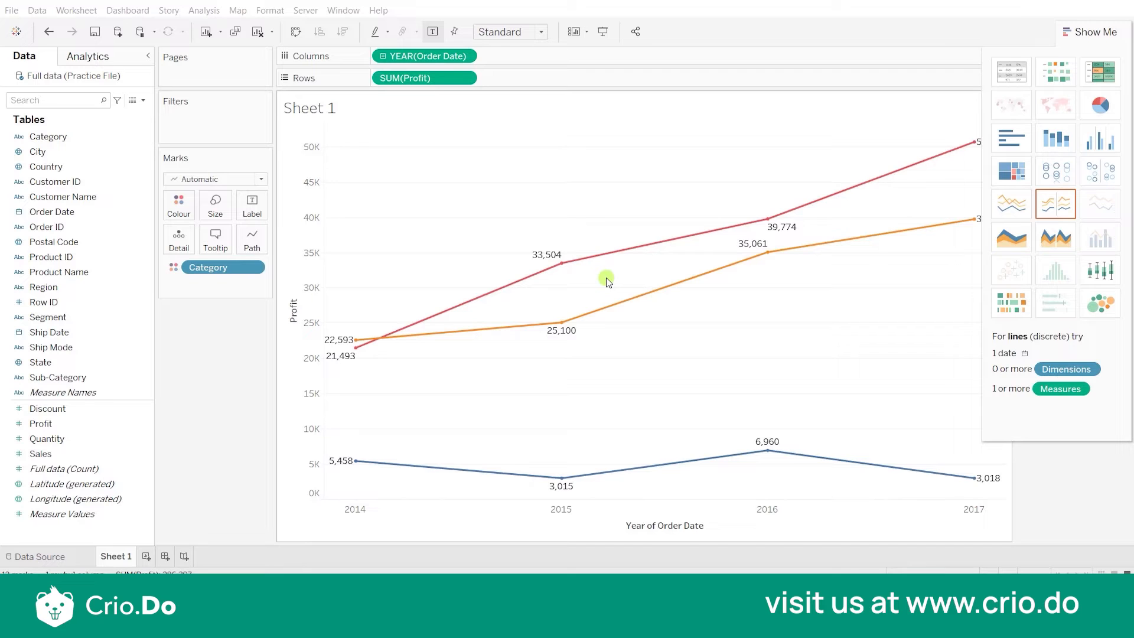
Start a mark annotation on the 2015 Office Supplies point and replace the category and year captions with "In" before the year field
mouse_move(768, 222)
mouse_move(562, 331)
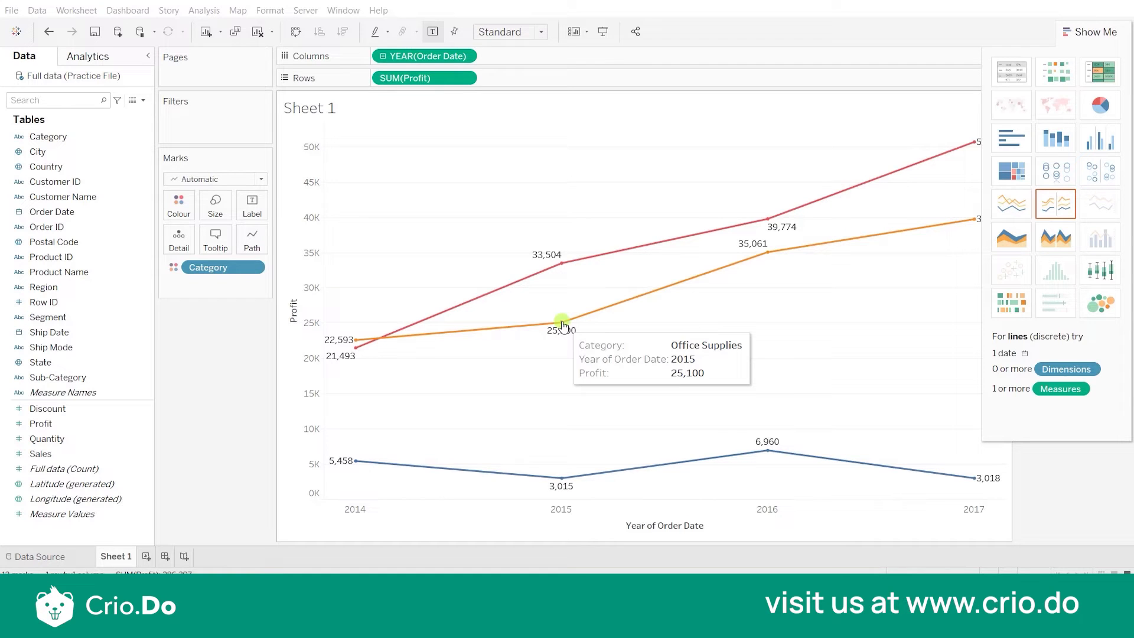
right_click(562, 324)
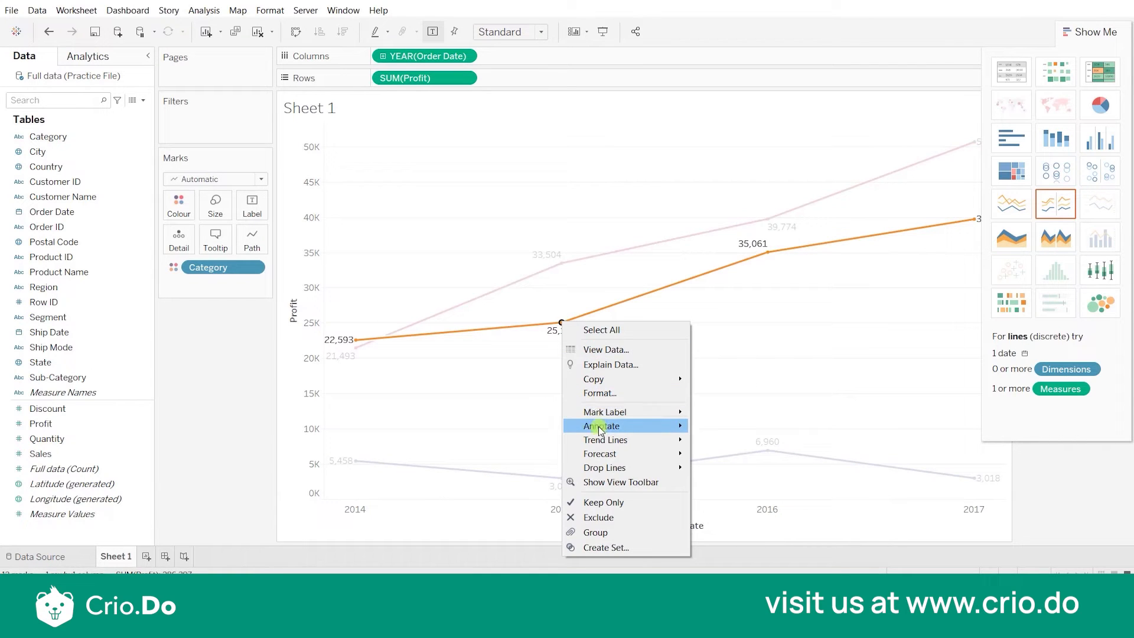
mouse_move(599, 429)
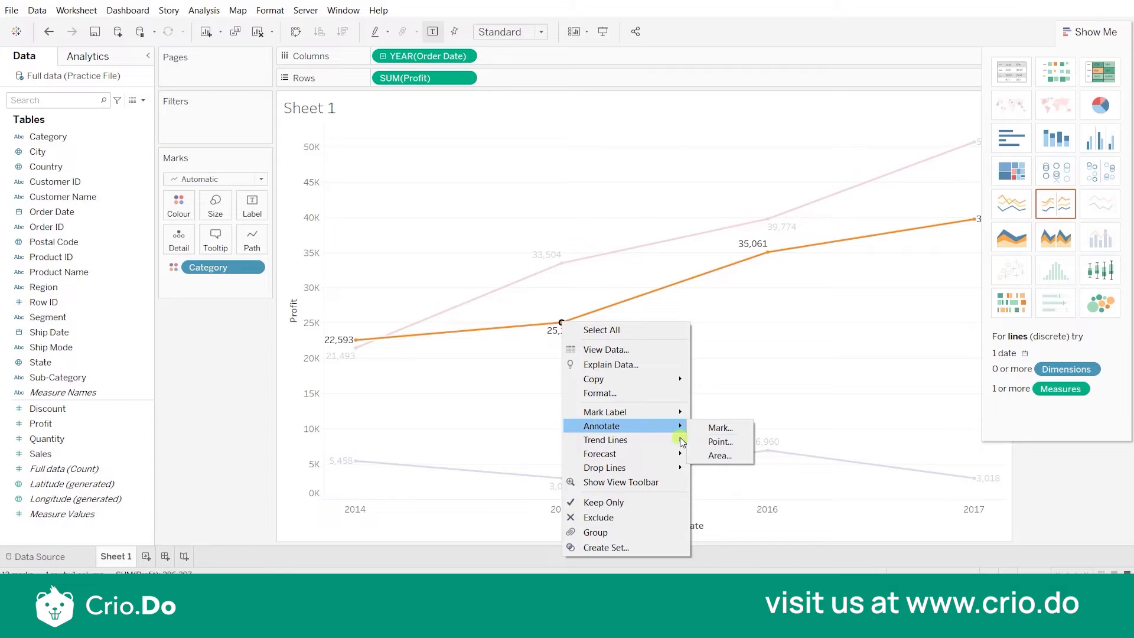
left_click(717, 428)
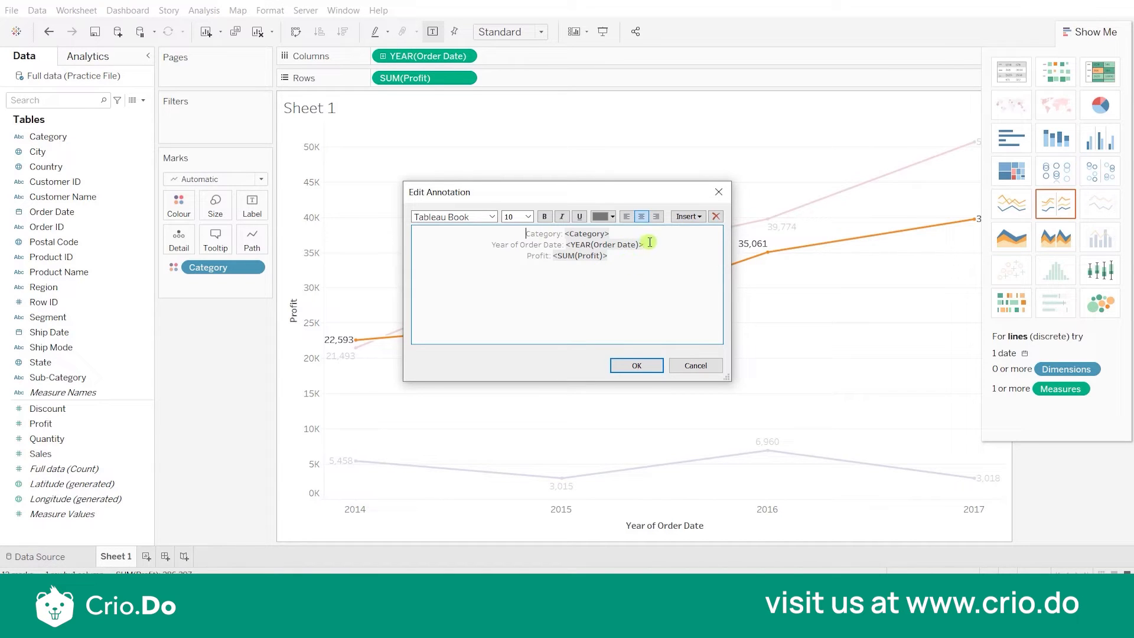
left_click_drag(566, 244, 523, 230)
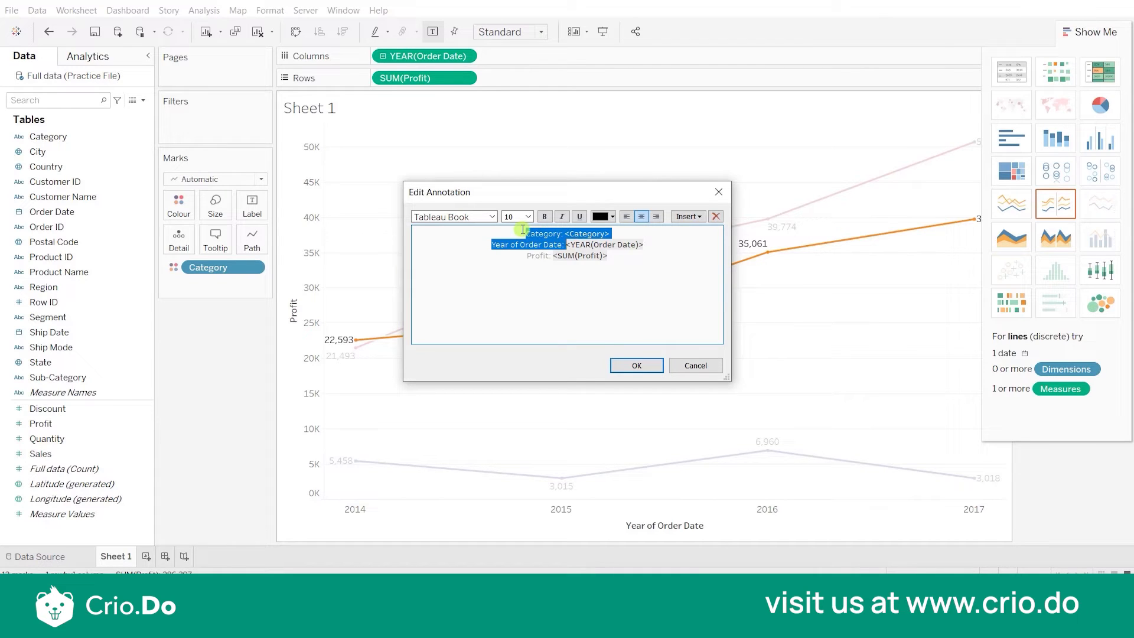
type("Im <YEAR(Order Date)>")
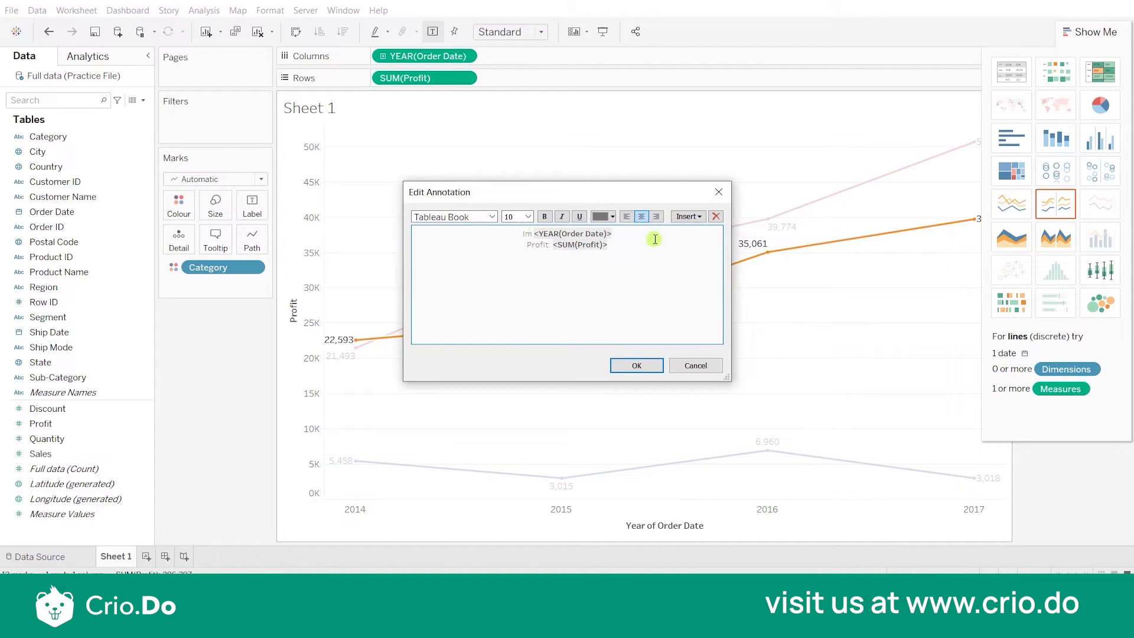
key("BackSpace")
key("BackSpace")
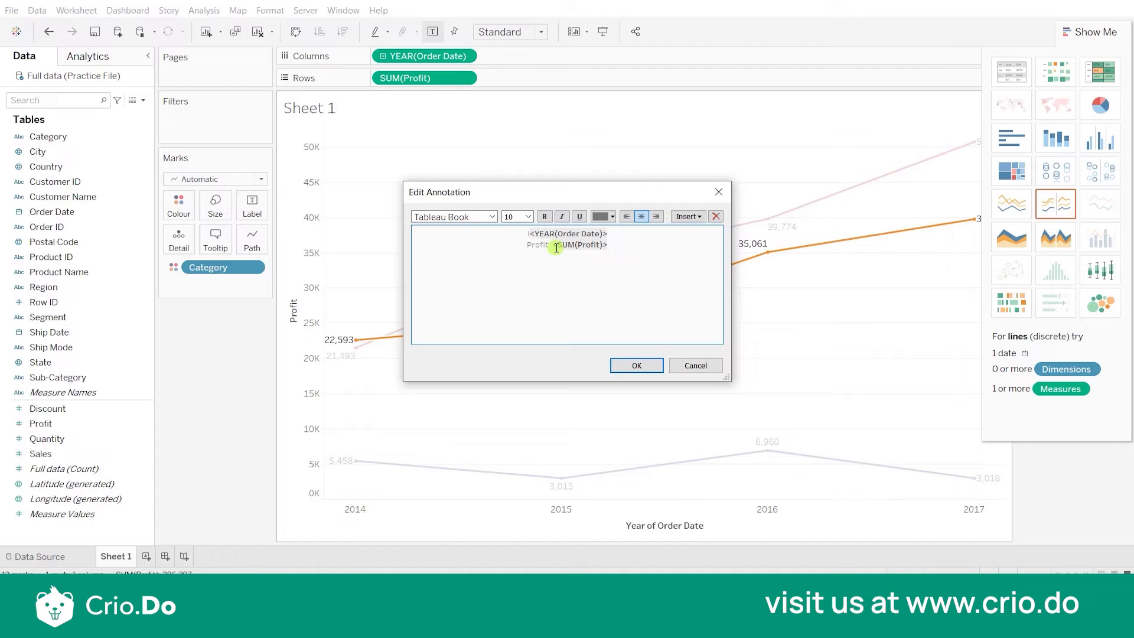
type("In")
Add "our sales are low as" after the year field and apply the annotation
left_click(654, 230)
type("our sales")
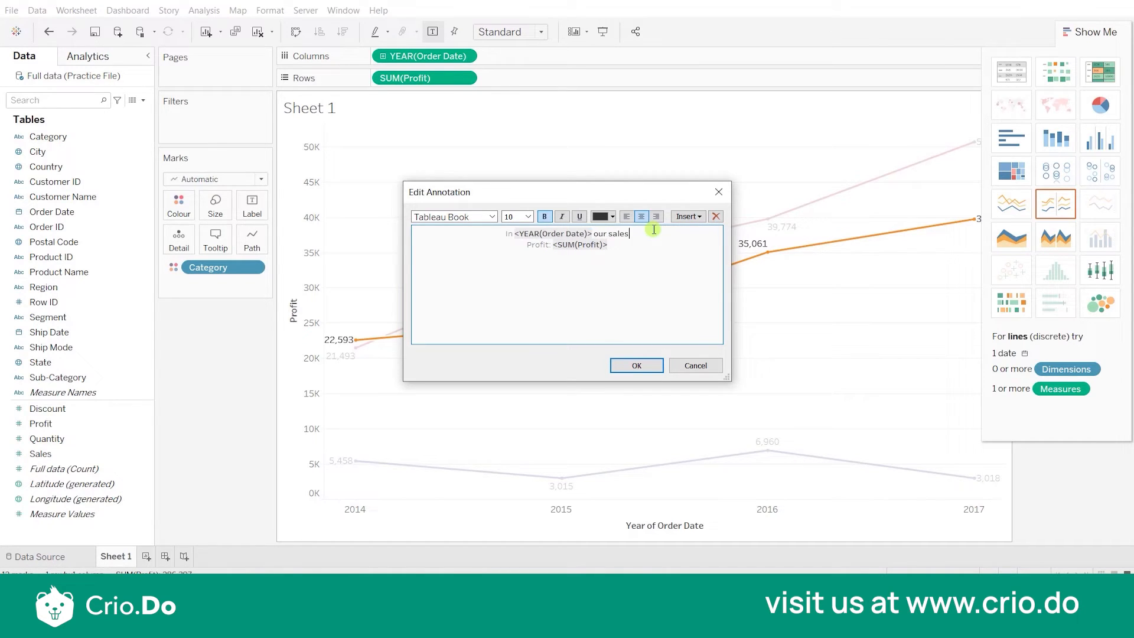
type(" are low as")
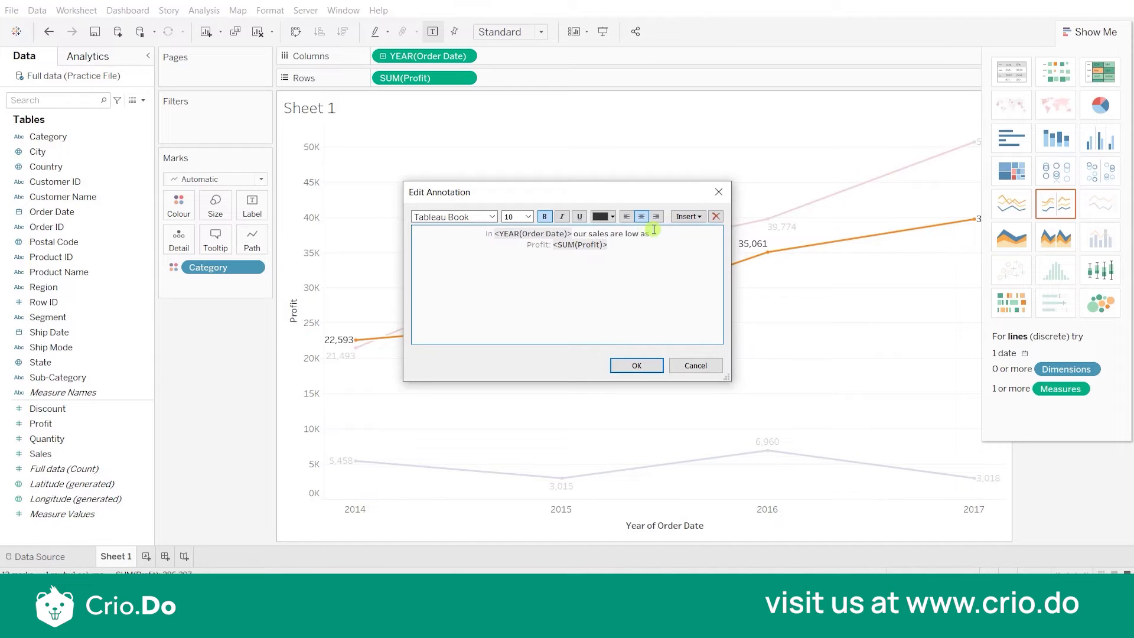
left_click(640, 363)
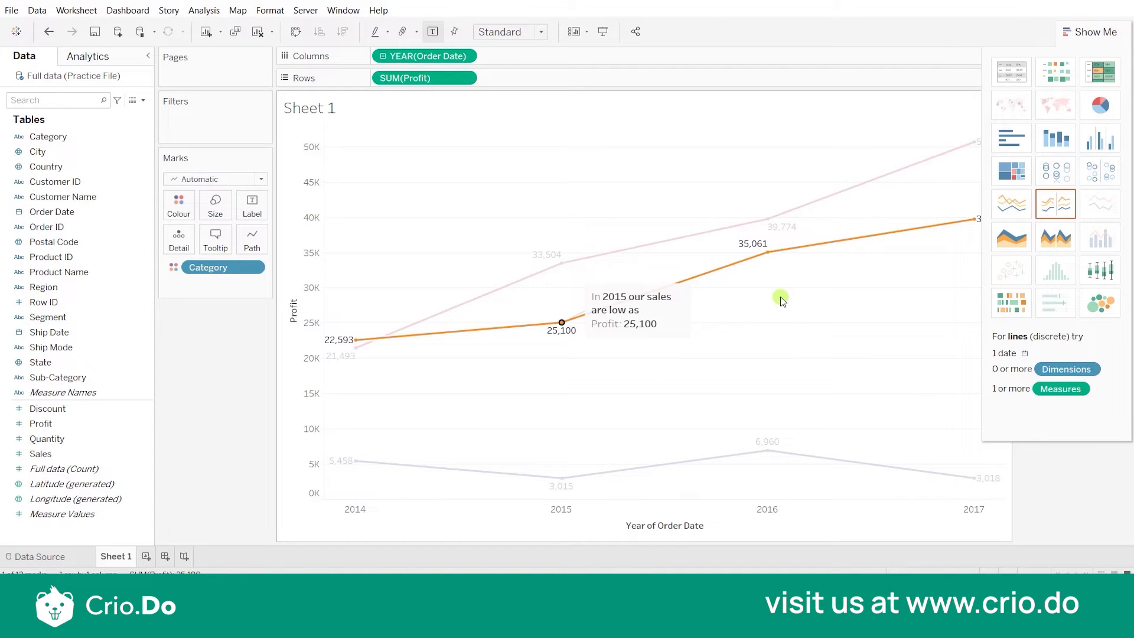
Start a point annotation at the 2016 Furniture point and change its year caption to "In the Year"
mouse_move(767, 454)
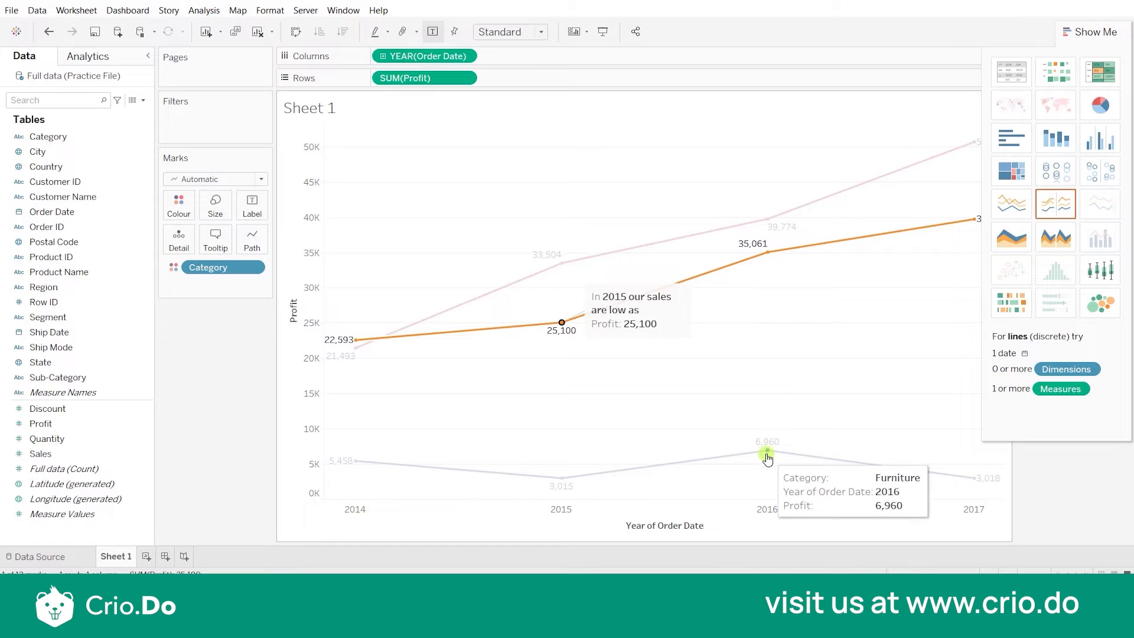
left_click(767, 455)
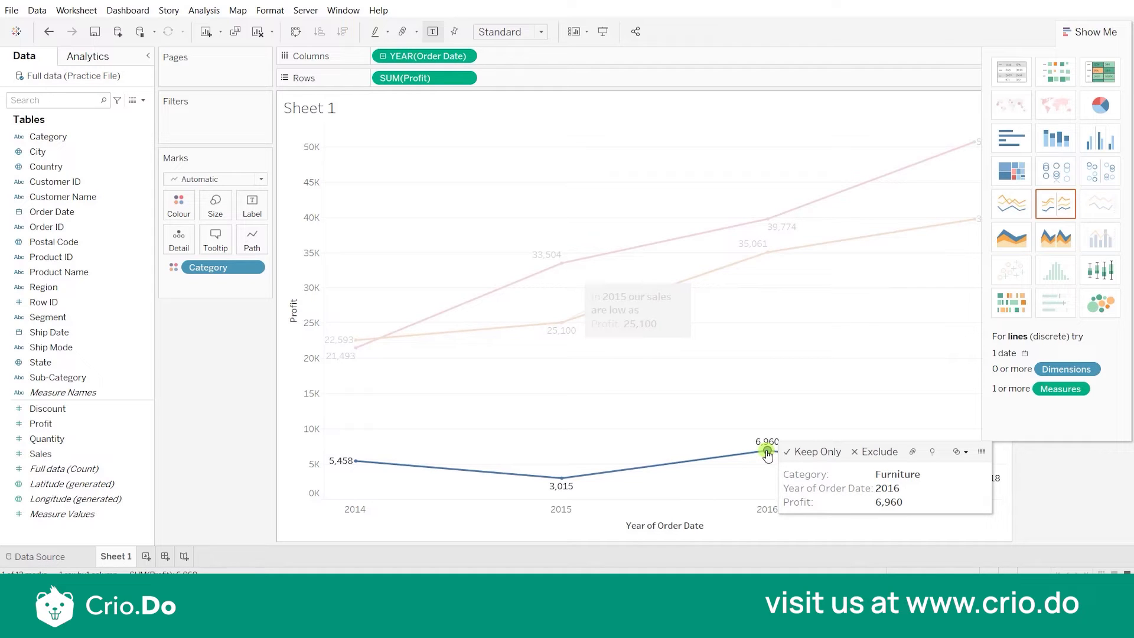
right_click(767, 453)
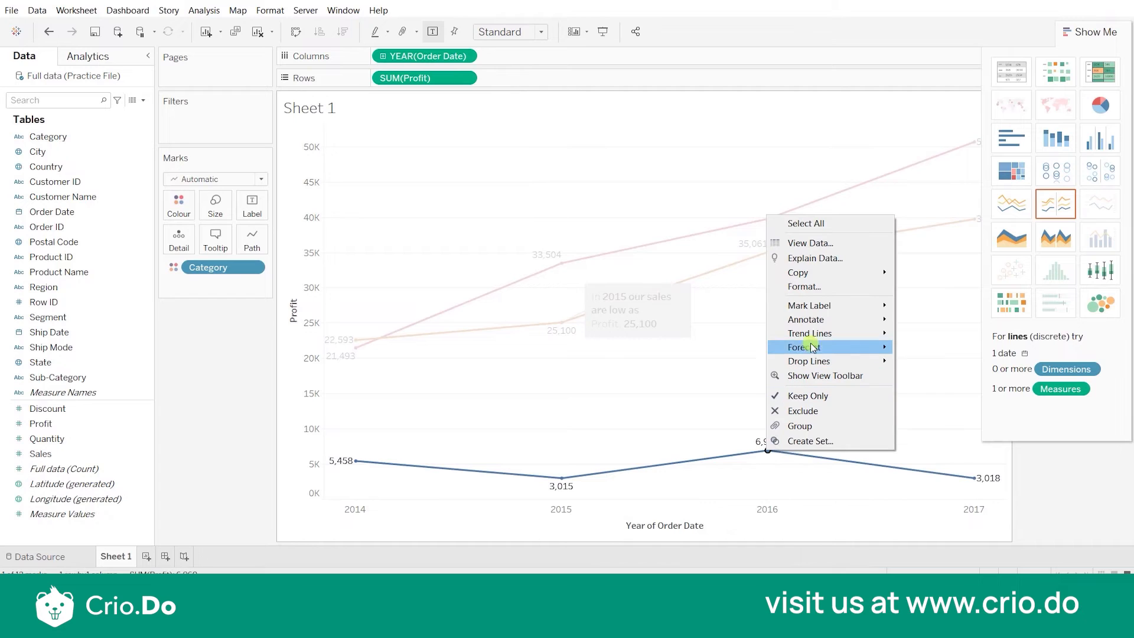
mouse_move(818, 320)
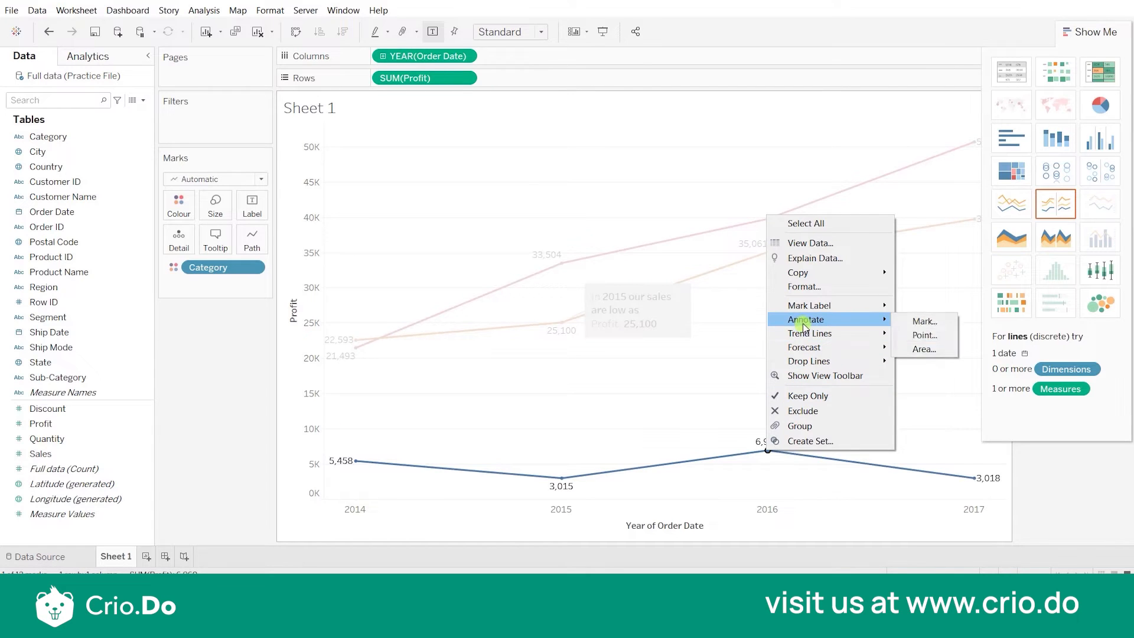
left_click(939, 335)
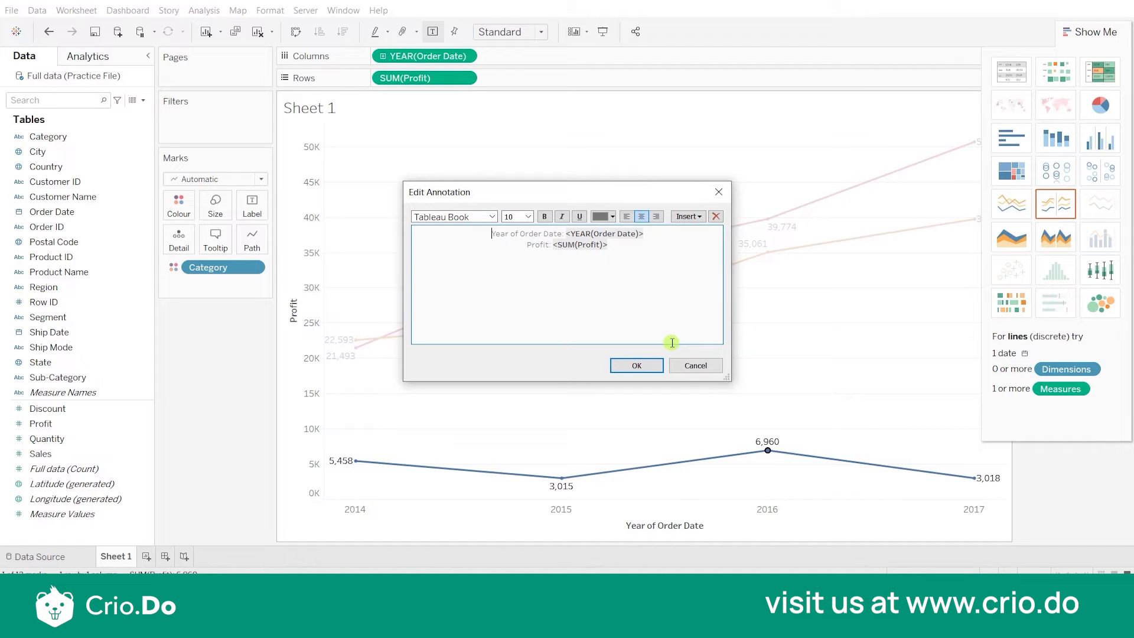
mouse_move(549, 190)
left_mouse_down()
mouse_move(580, 292)
mouse_move(445, 355)
mouse_move(409, 339)
left_mouse_up()
type("In th")
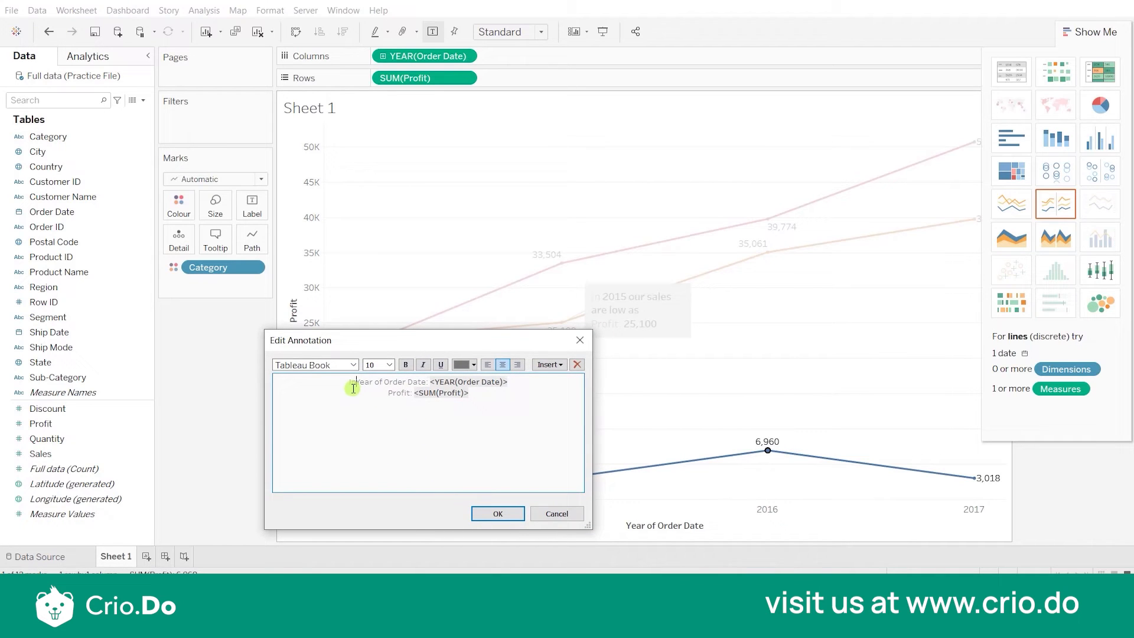
type("e")
Add "we had a profit of" after the year field, apply the point annotation and clear the selection
type("we ")
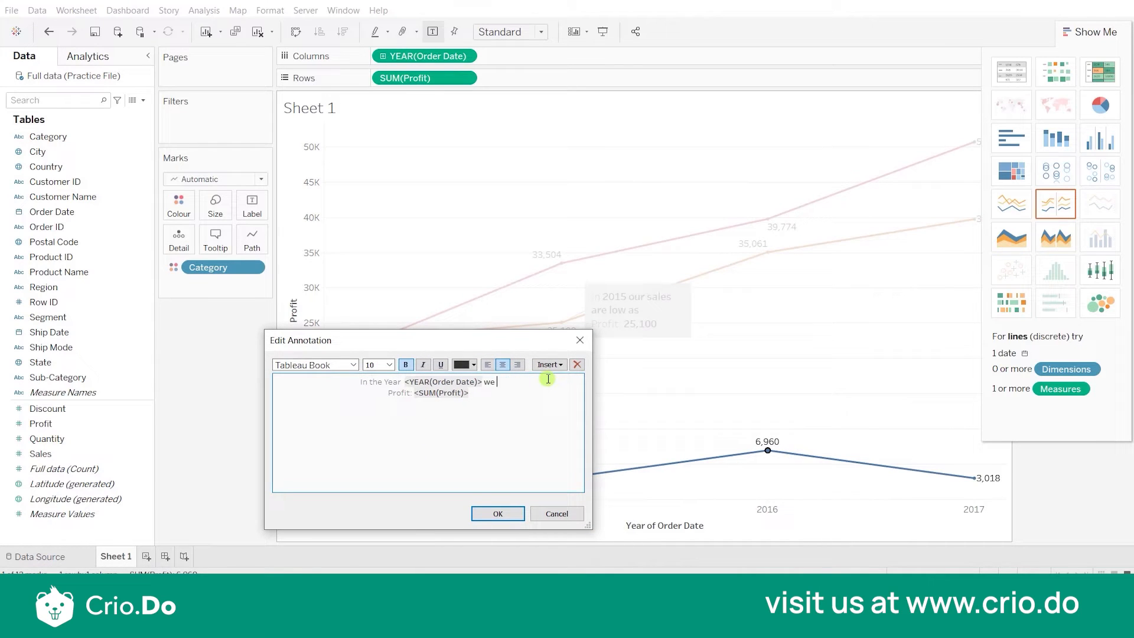
type("had a pr")
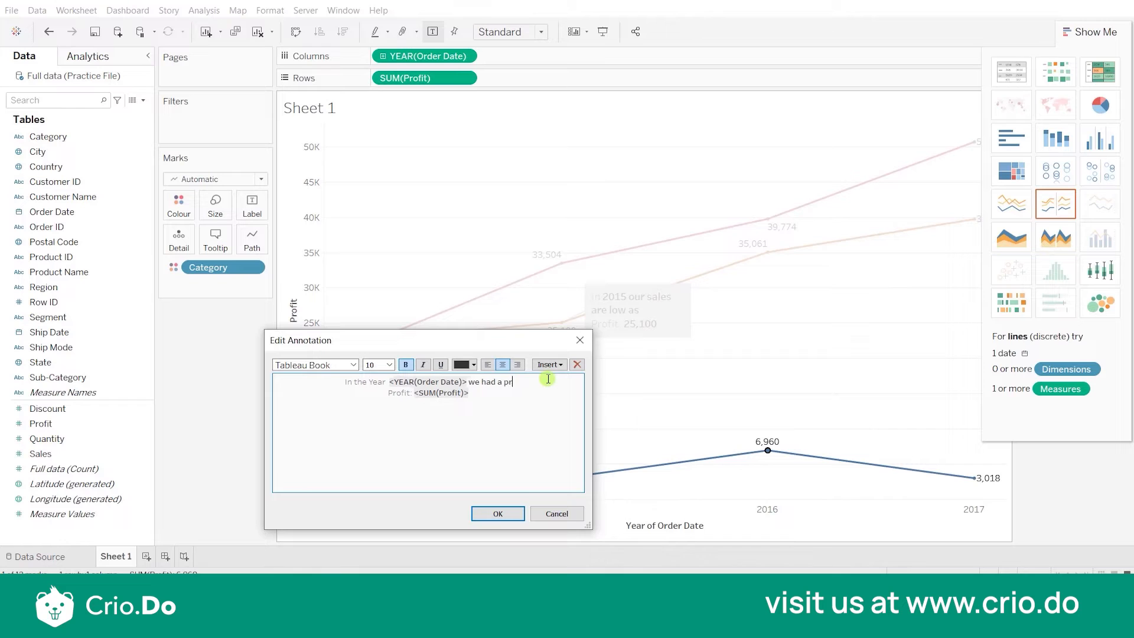
type("ofit")
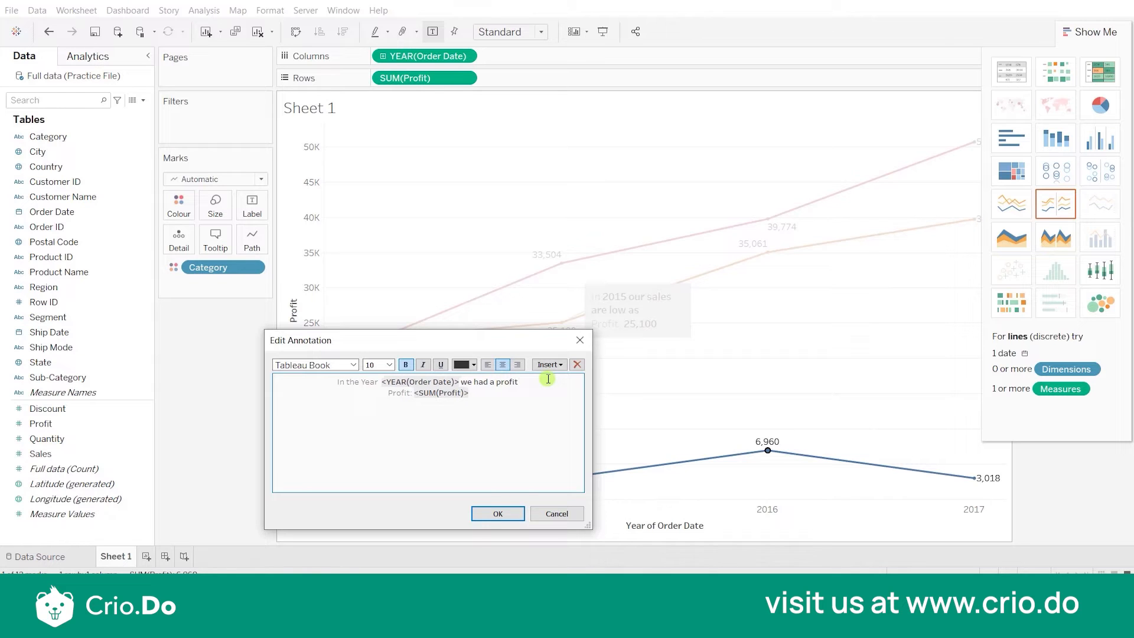
type(" of")
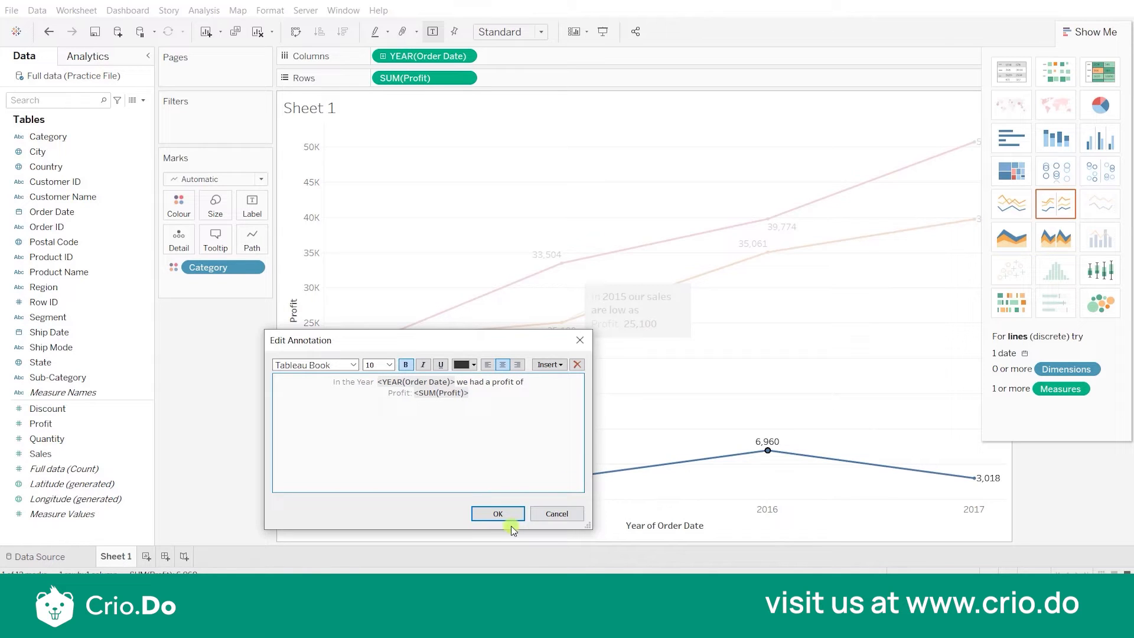
left_click(499, 515)
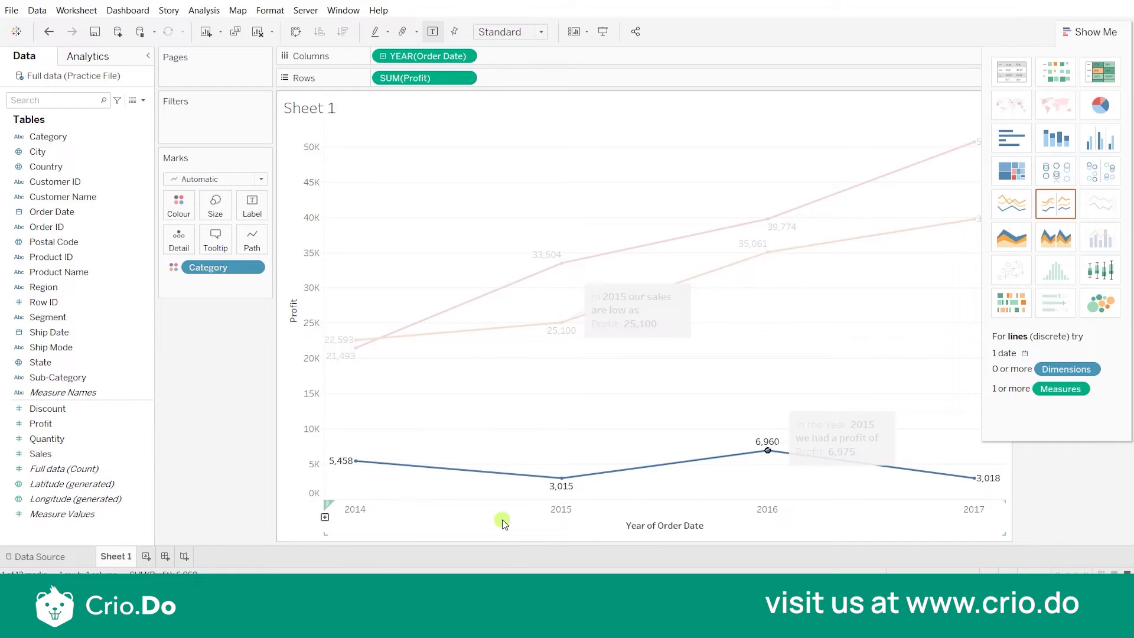
left_click(768, 455)
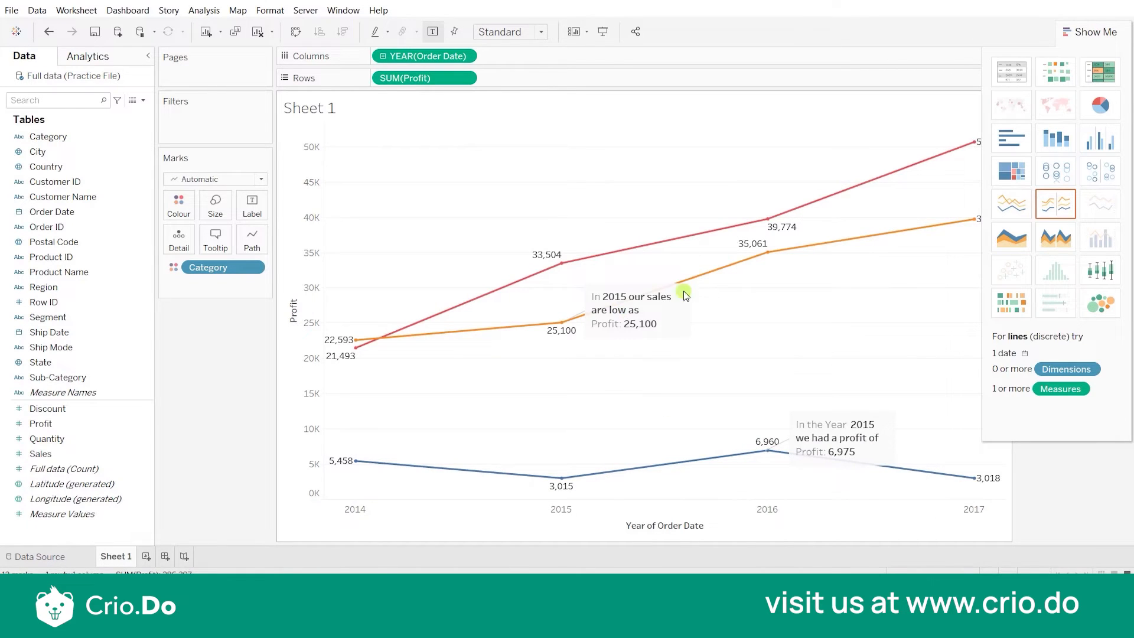
Move the Furniture annotation up between the orange and blue lines, and the Office Supplies annotation down below its 2015 point
mouse_move(848, 465)
left_mouse_down()
mouse_move(860, 406)
mouse_move(835, 337)
mouse_move(816, 324)
left_mouse_up()
left_click(626, 312)
mouse_move(664, 300)
left_mouse_down()
mouse_move(592, 369)
mouse_move(596, 347)
mouse_move(636, 361)
left_mouse_up()
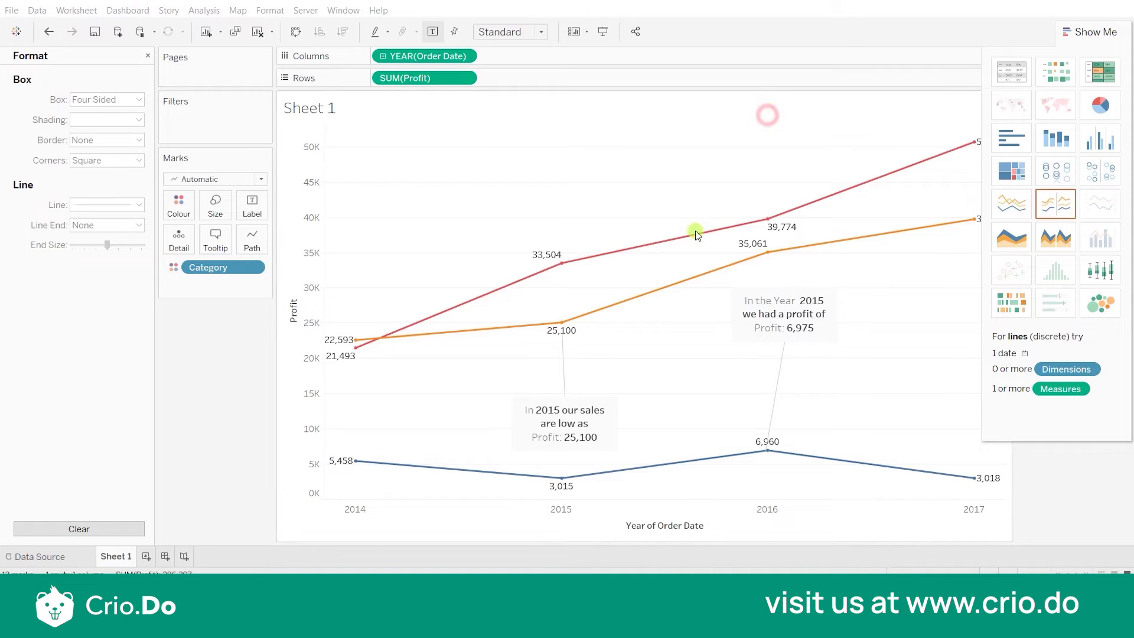
mouse_move(596, 478)
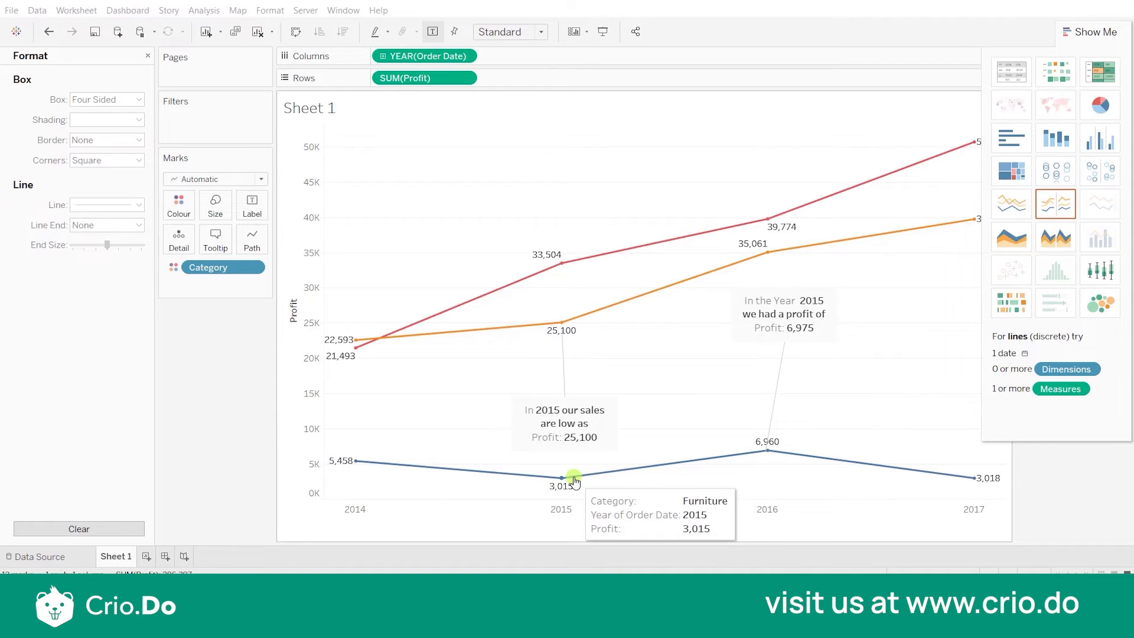
right_click(574, 480)
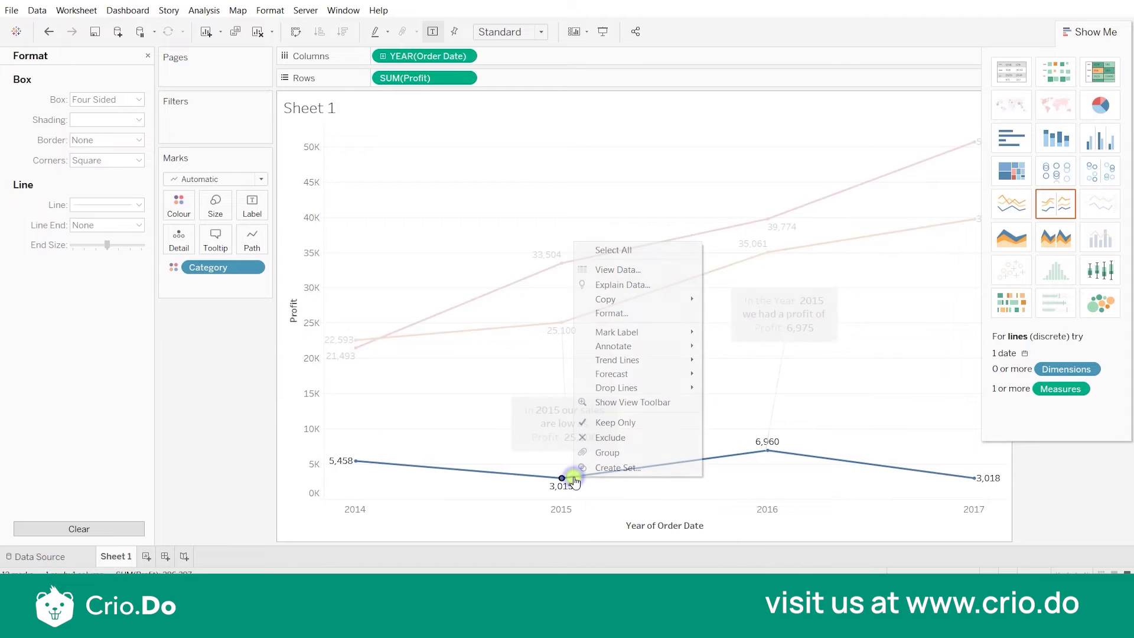
left_click(753, 123)
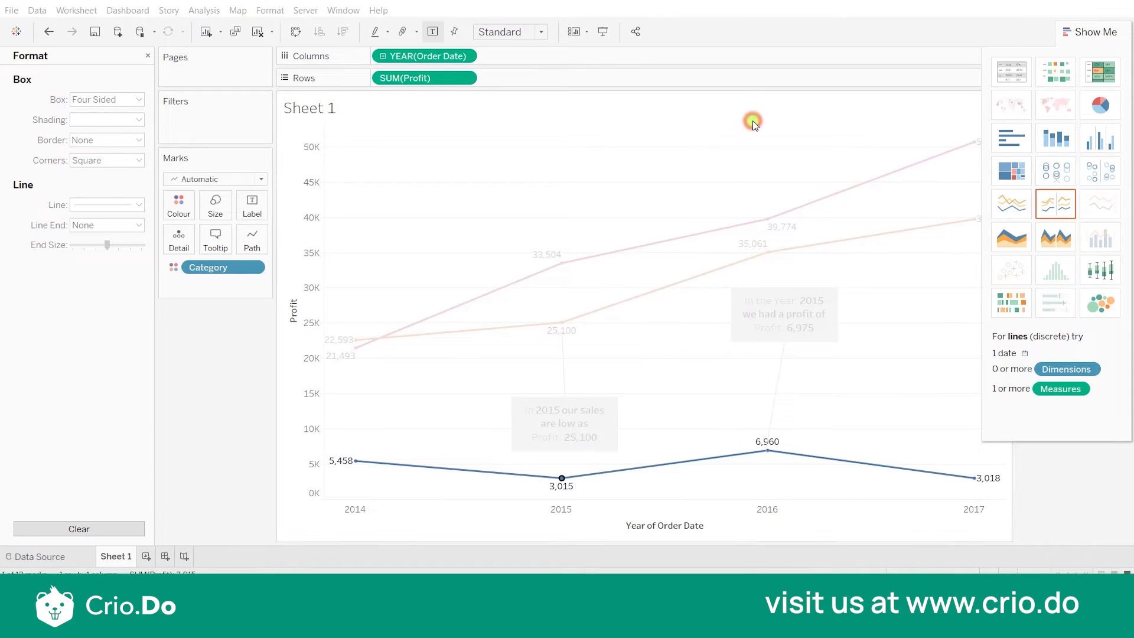
right_click(651, 424)
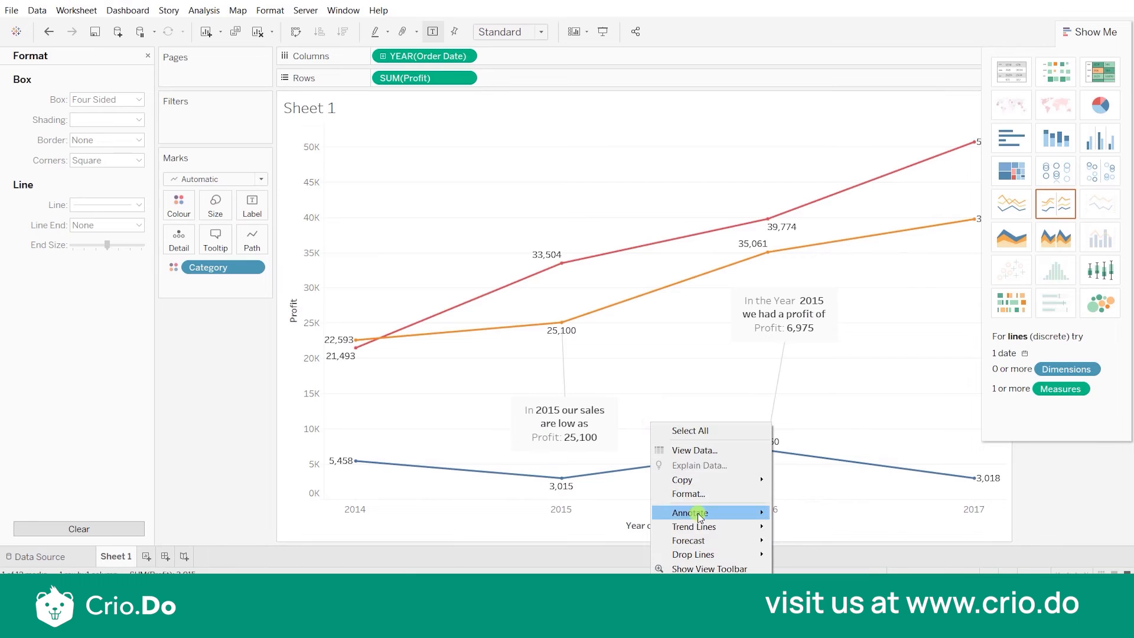
mouse_move(700, 516)
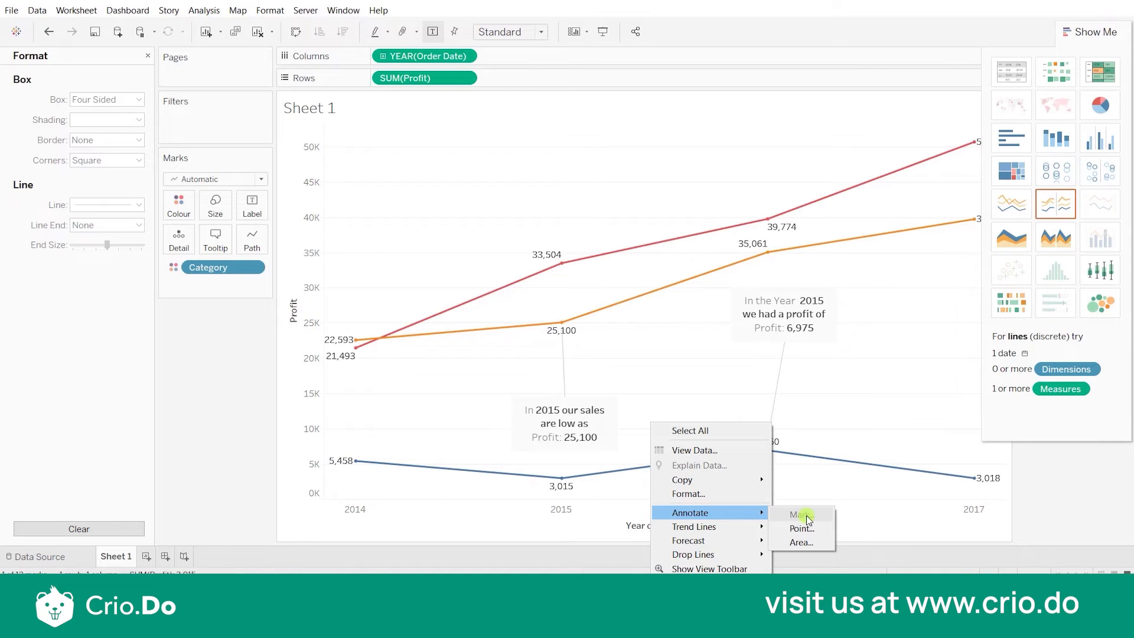
key("Escape")
Open the formatting options of the Furniture profit annotation and examine the available box styles
left_click(803, 316)
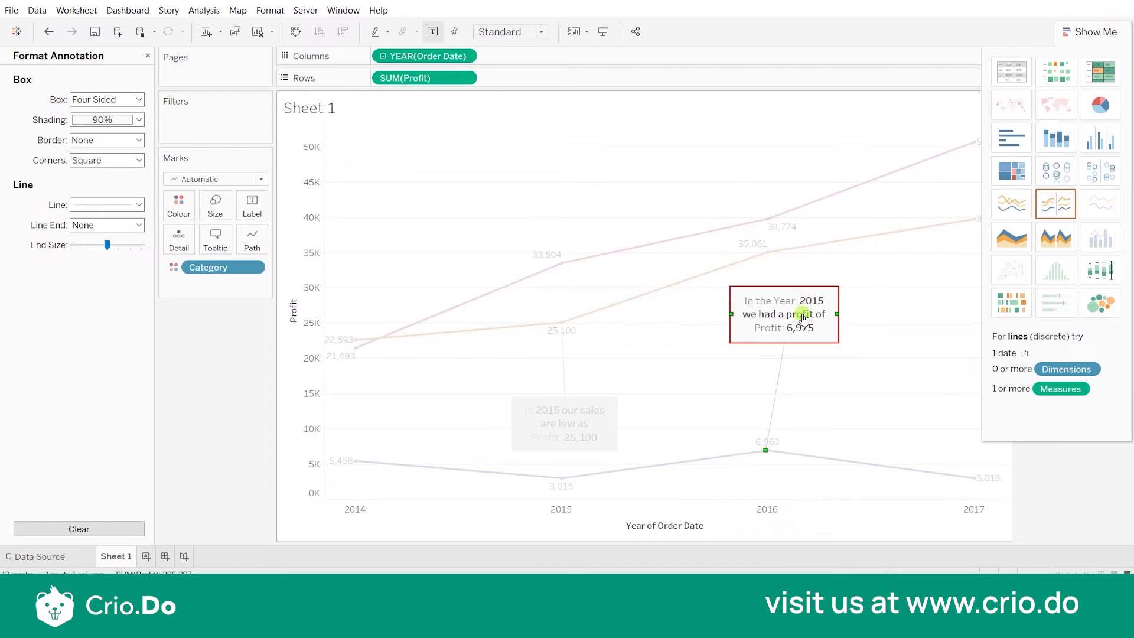
right_click(803, 318)
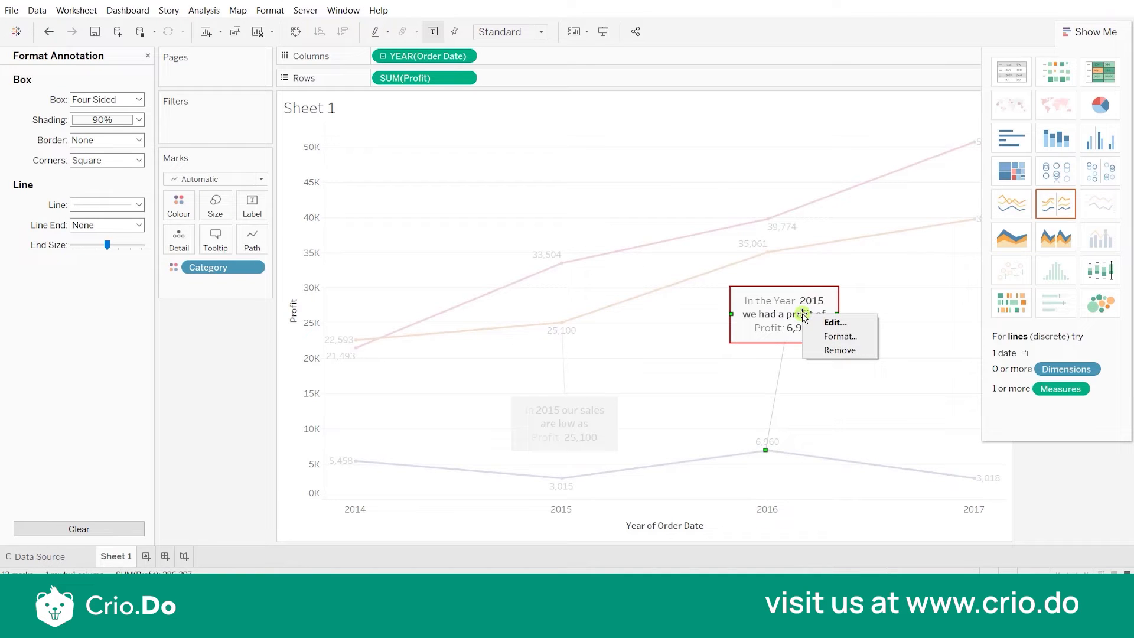
left_click(819, 335)
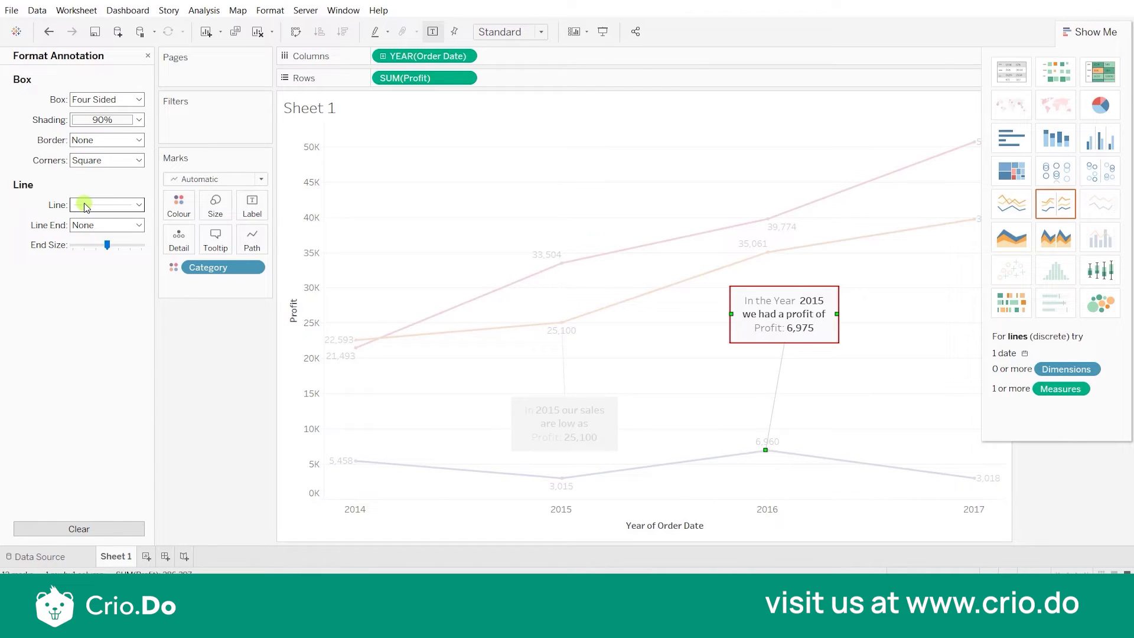
left_click(139, 102)
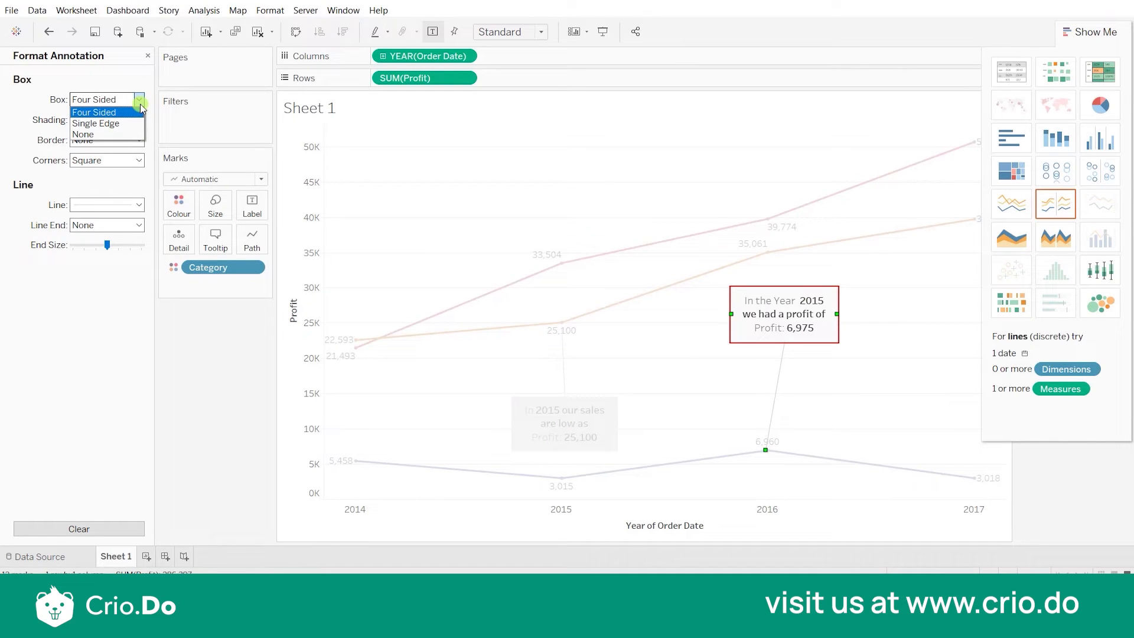
left_click(64, 448)
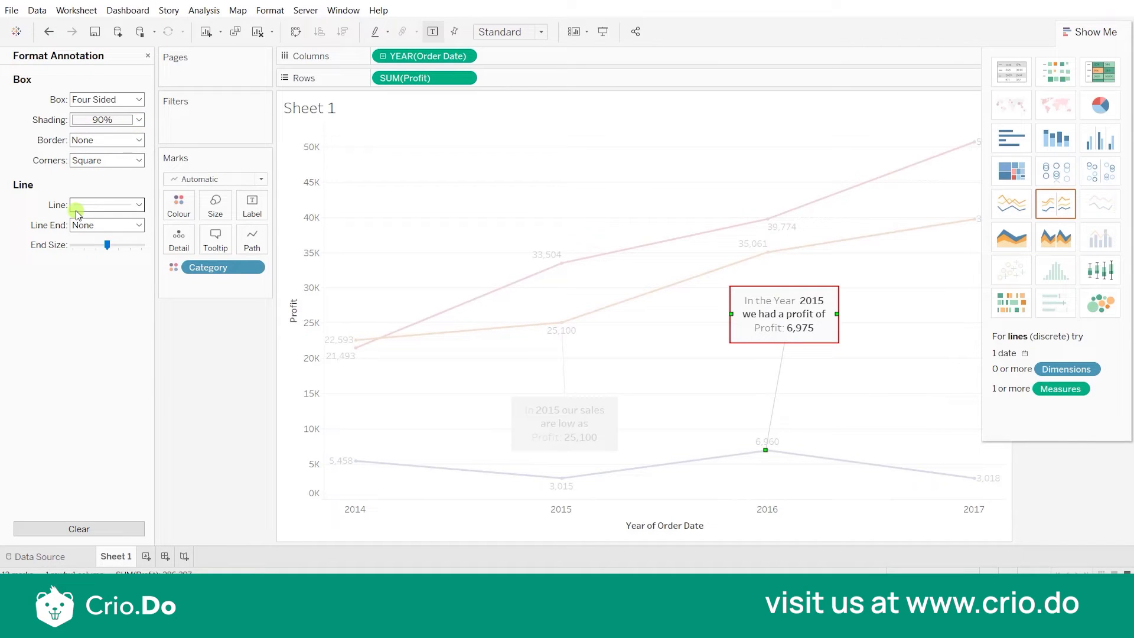
Examine the corner styles, line styles and line end options available for the 2016 Furniture annotation
left_click(102, 161)
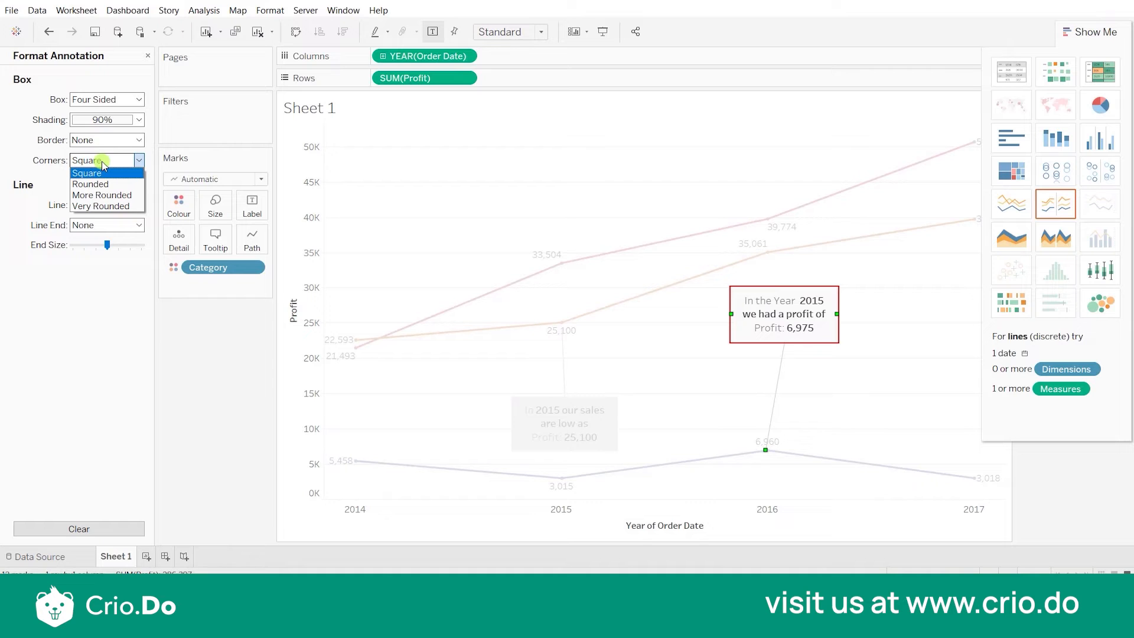
left_click(106, 295)
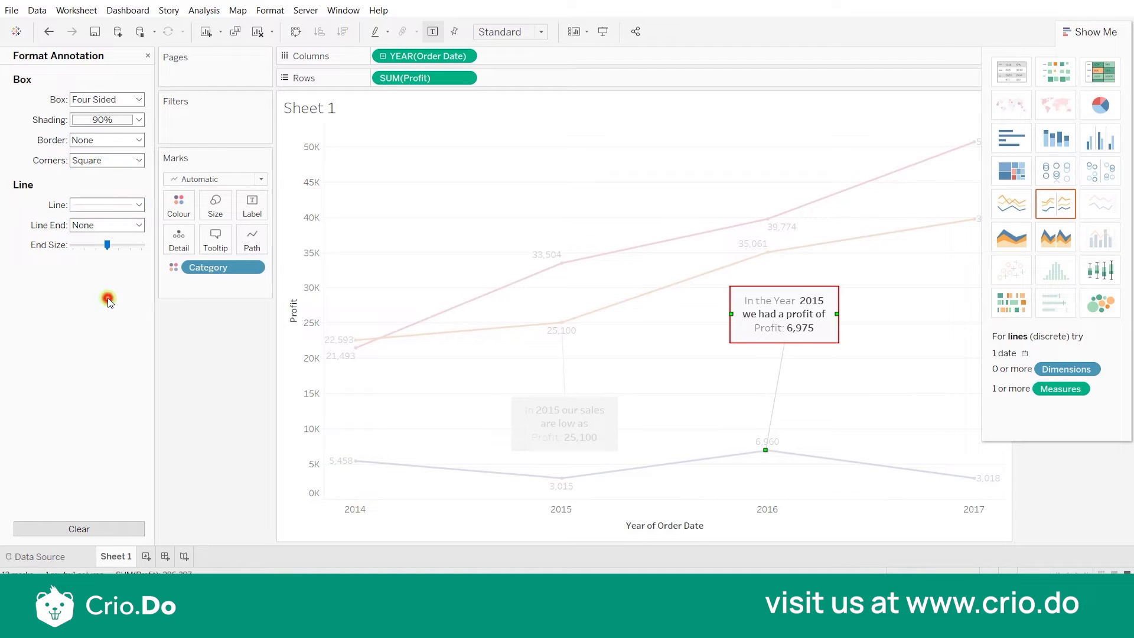
left_click(139, 207)
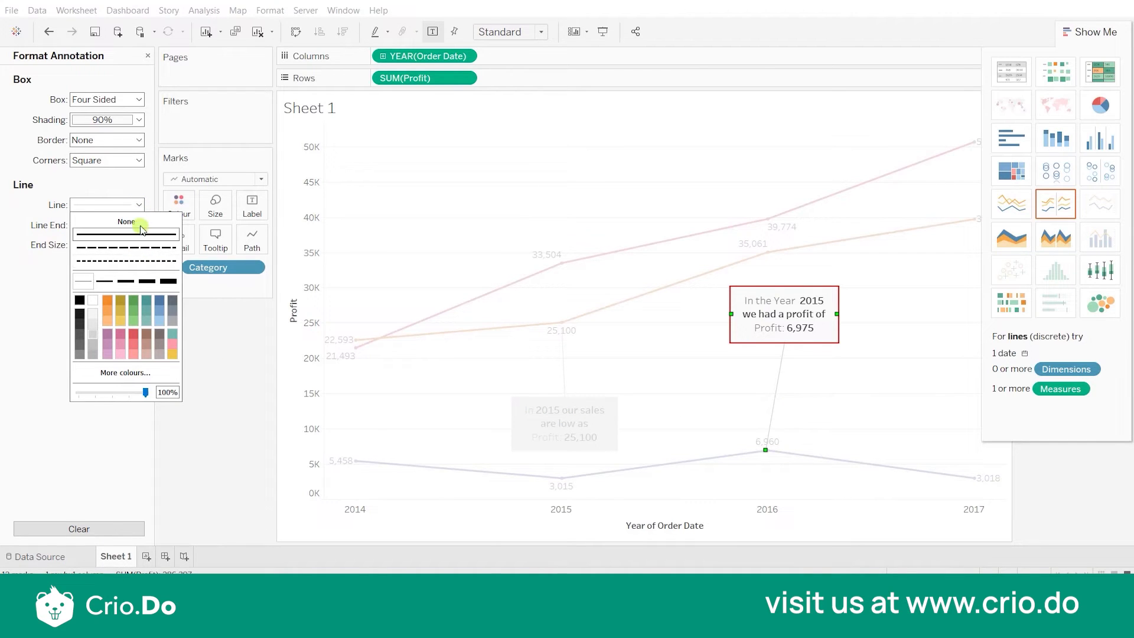
left_click(27, 341)
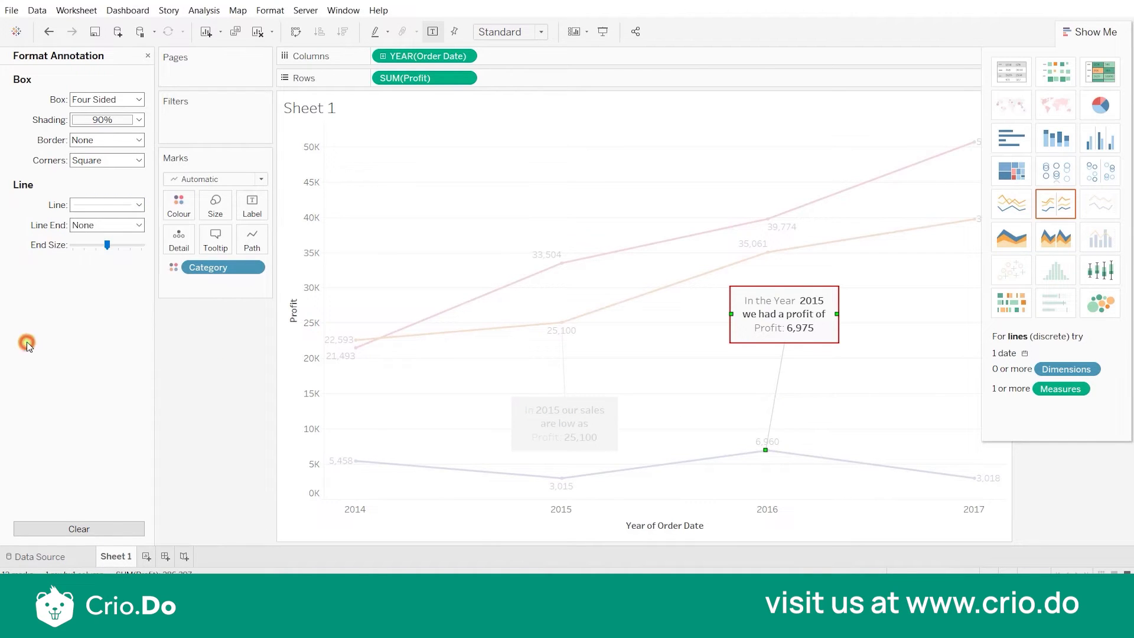
left_click(108, 226)
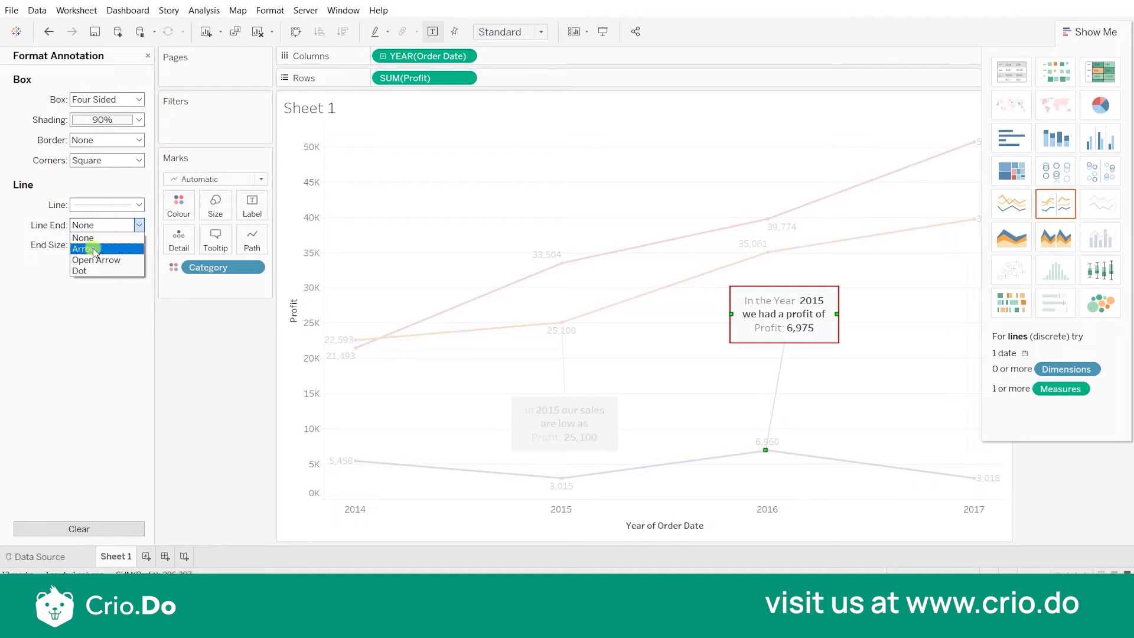
left_click(89, 341)
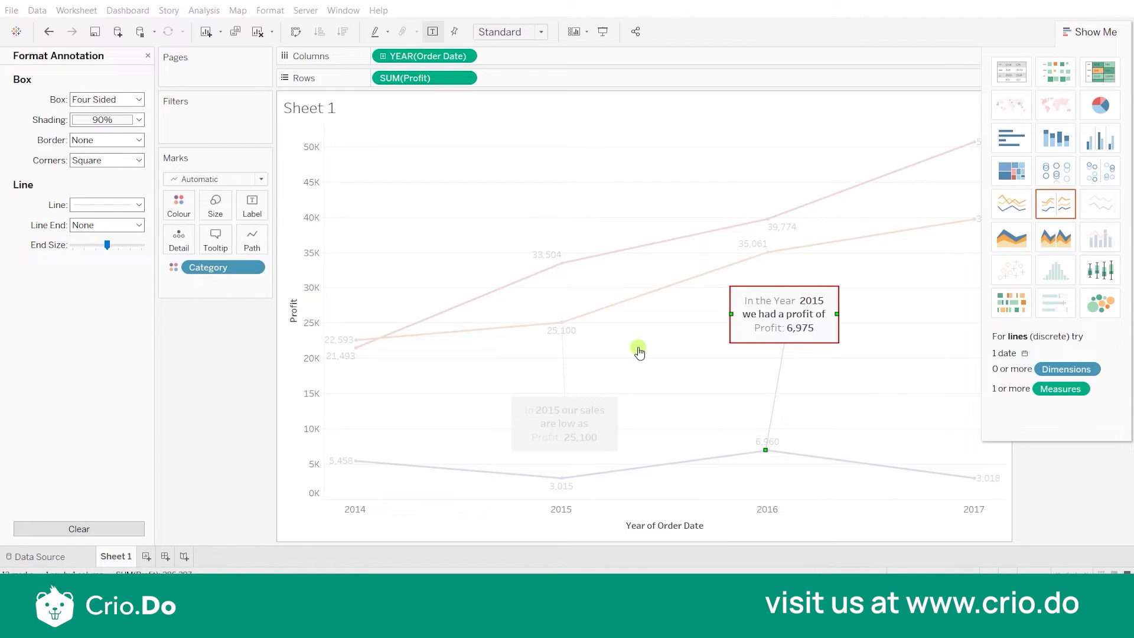
Remove the "we had a profit of" annotation attached to the 2016 Furniture point
right_click(793, 333)
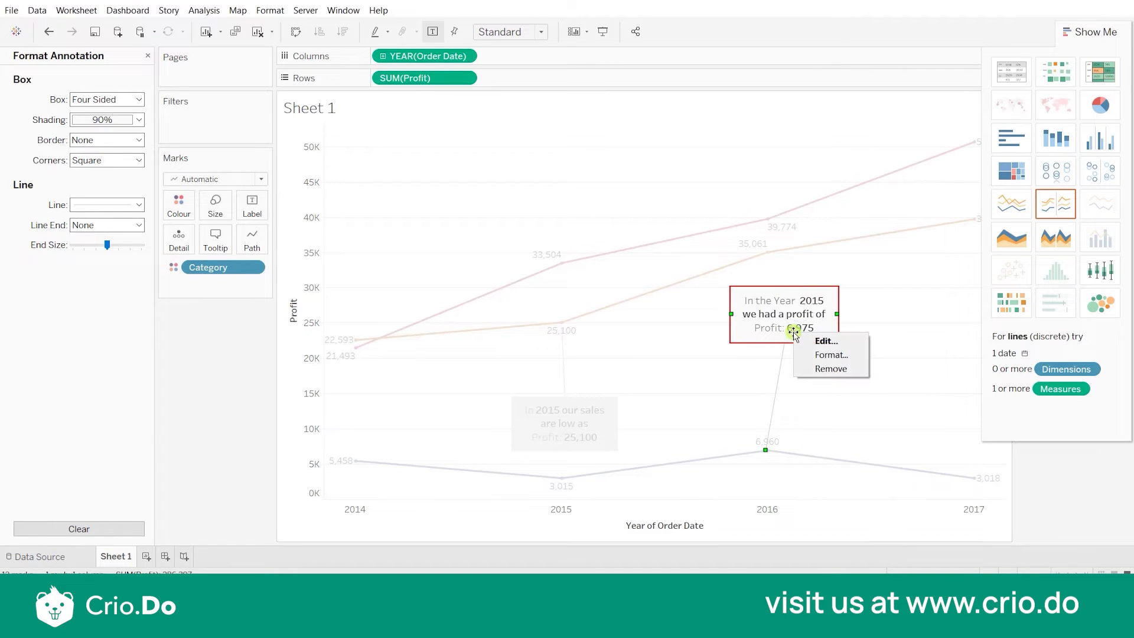
left_click(815, 370)
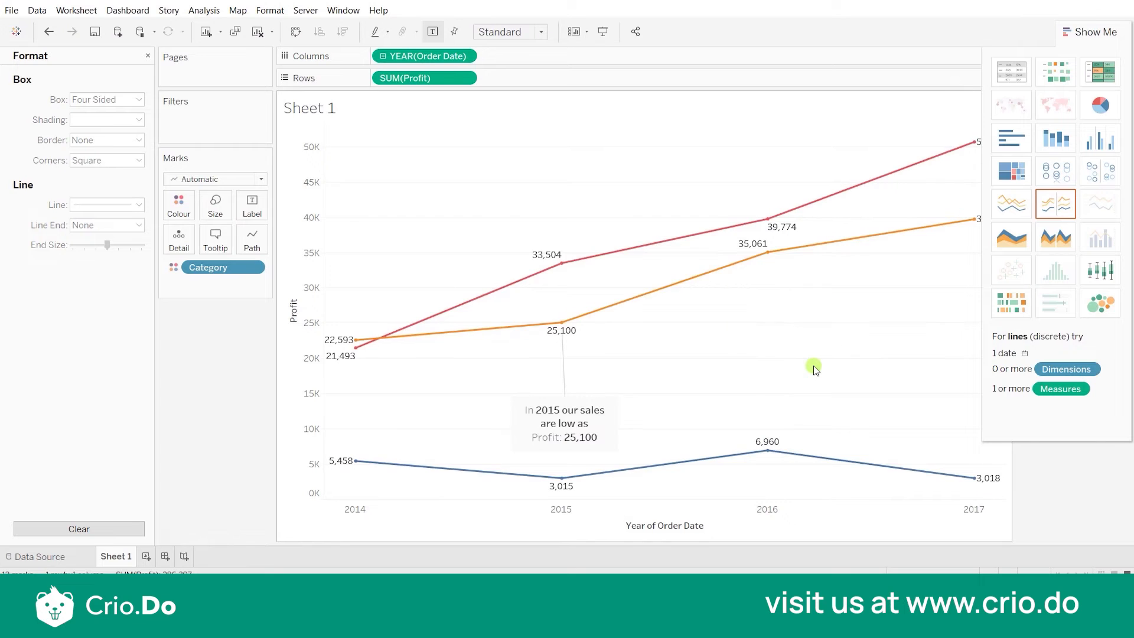
left_click(777, 130)
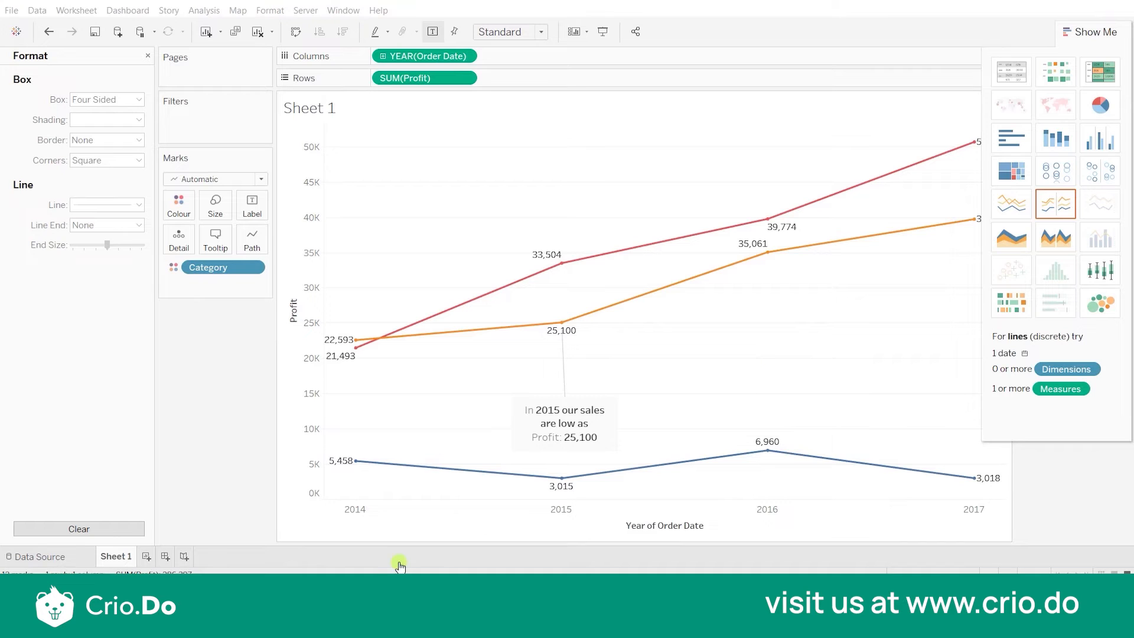
Add a new worksheet and place the Category field on its rows
left_click(146, 556)
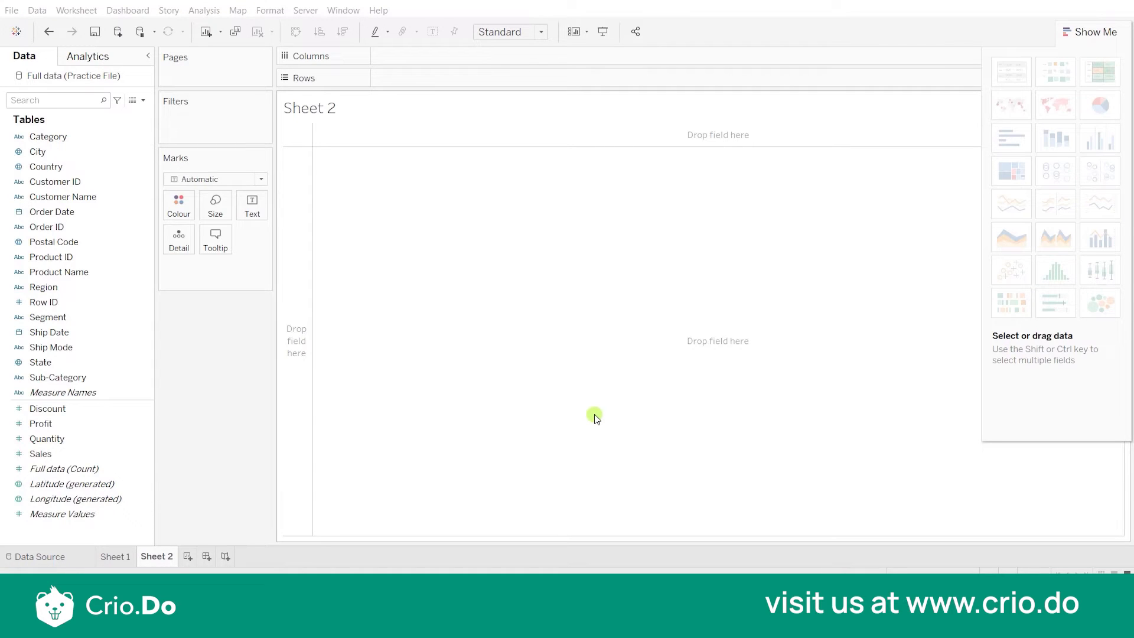
left_click(750, 108)
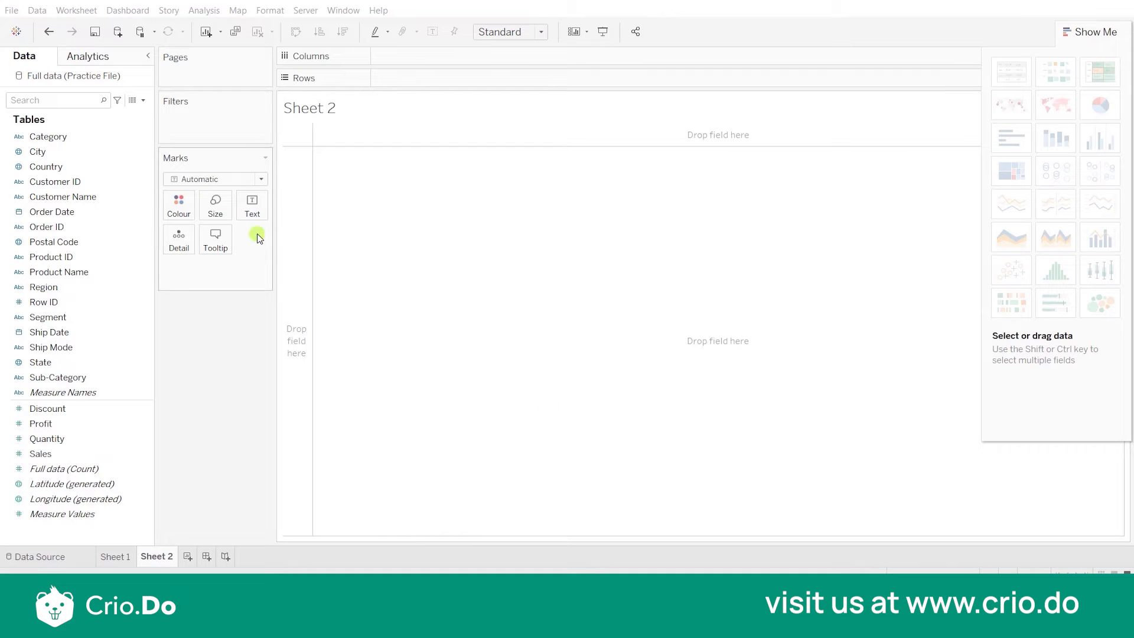
left_click(73, 140)
left_click_drag(73, 142, 417, 81)
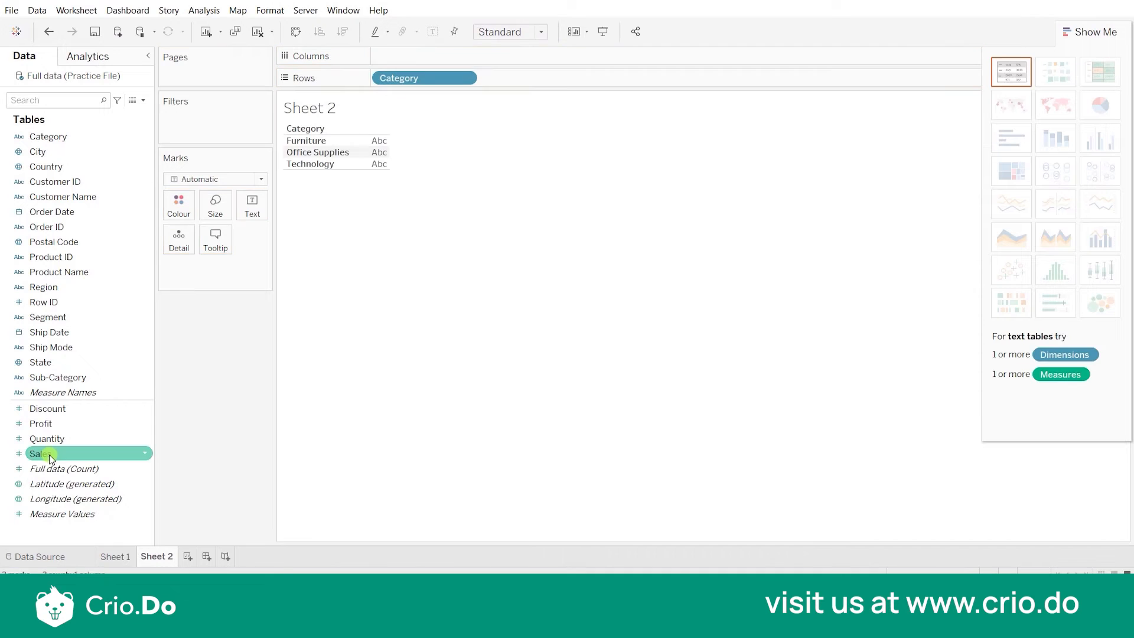
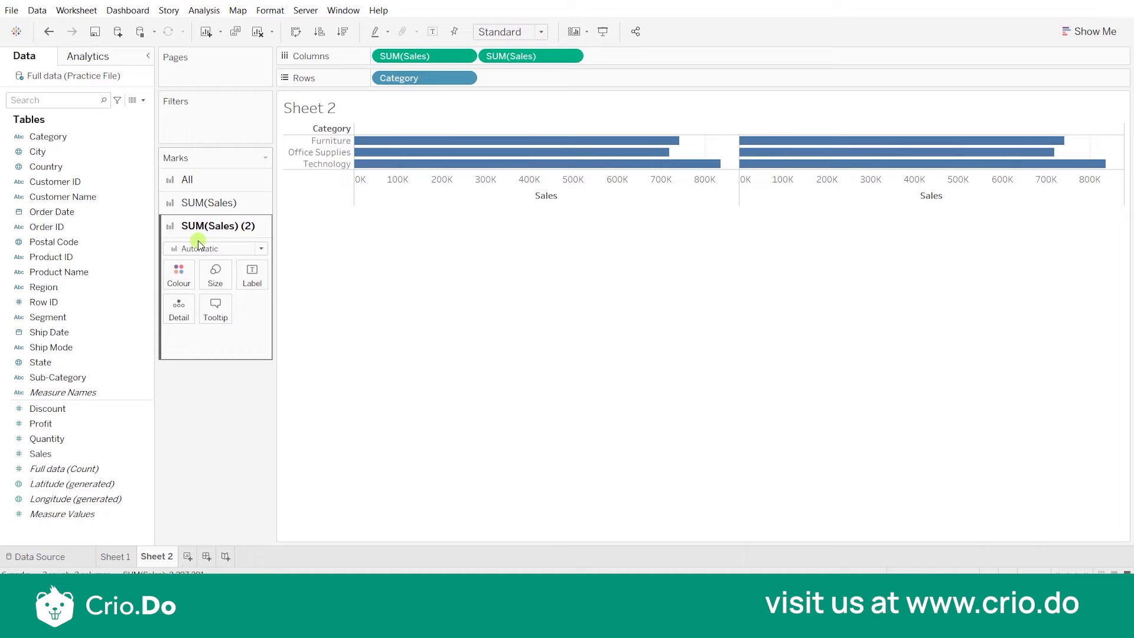
Change the second SUM(Sales) marks to Circle and combine both SUM(Sales) measures on a dual axis
left_click(199, 247)
left_click(202, 332)
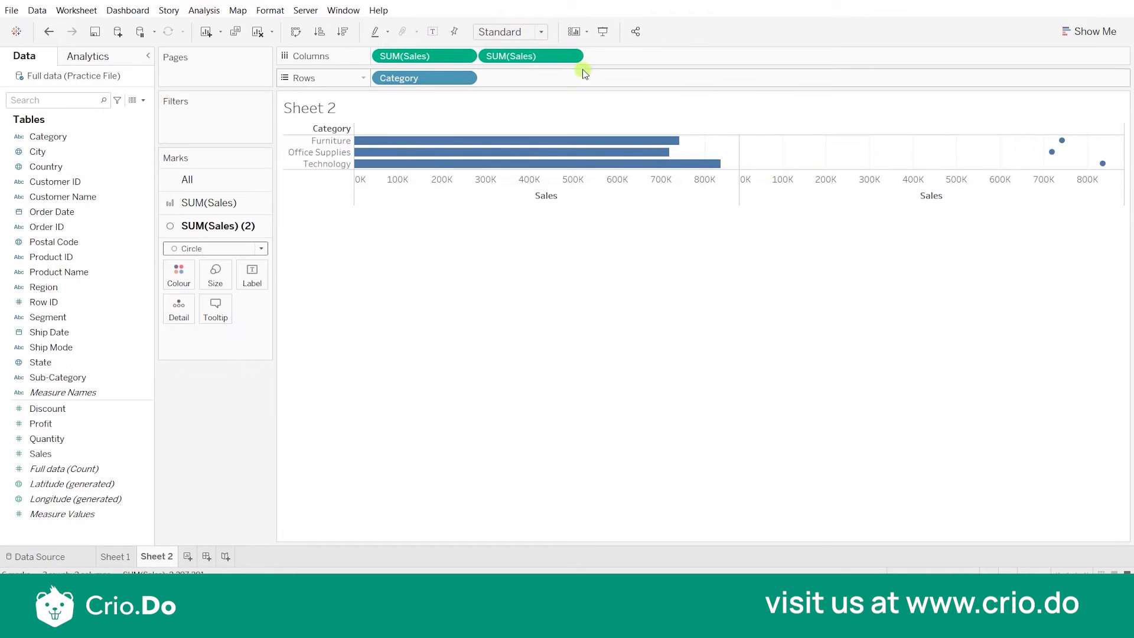
left_click(572, 56)
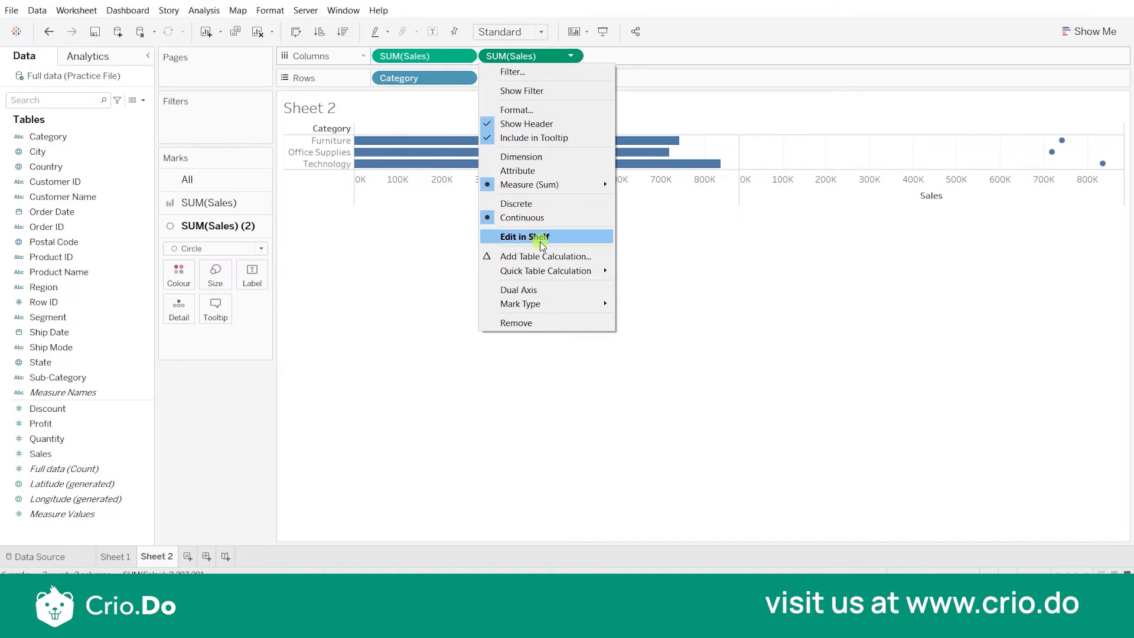
left_click(525, 290)
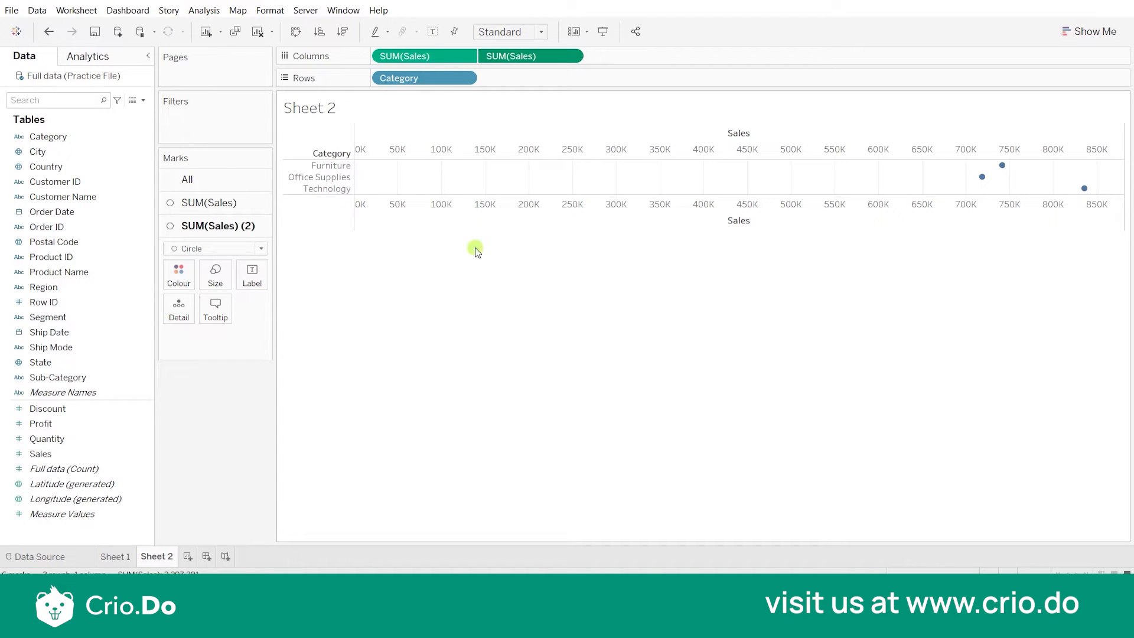
Set the mark type of the first SUM(Sales) measure to Bar
mouse_move(985, 188)
left_click(217, 205)
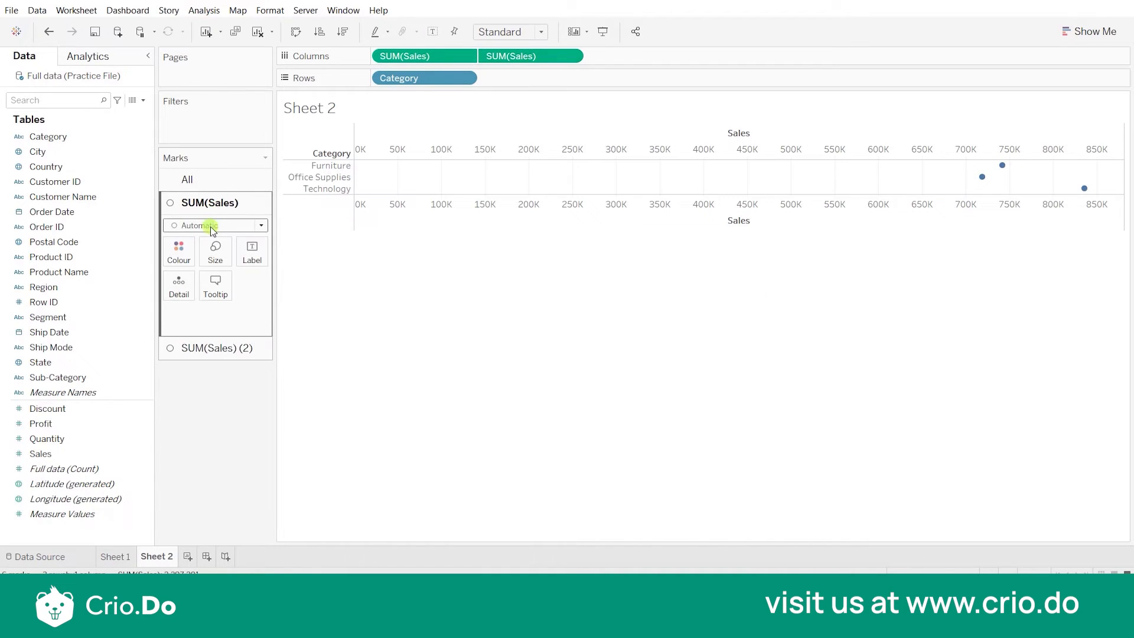
left_click(211, 226)
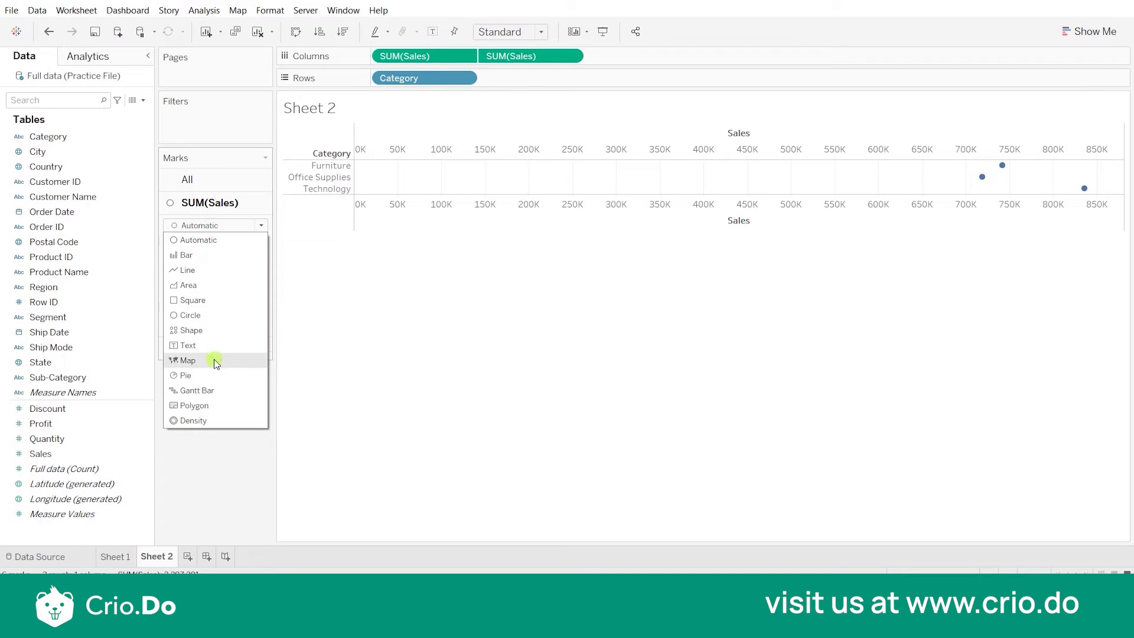
left_click(197, 257)
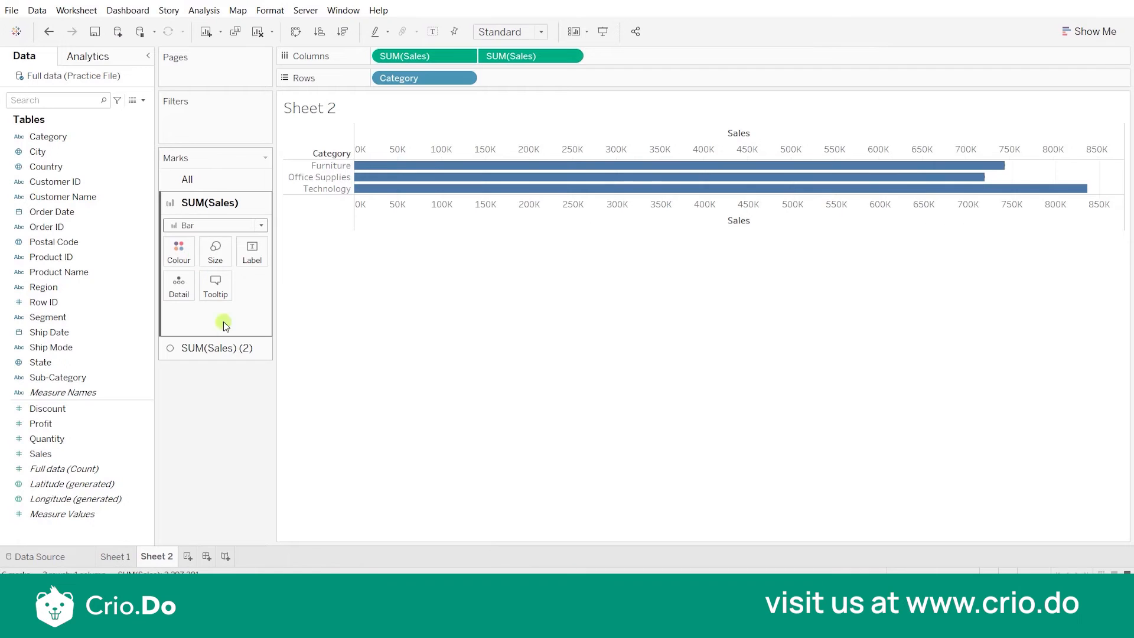
left_click(213, 352)
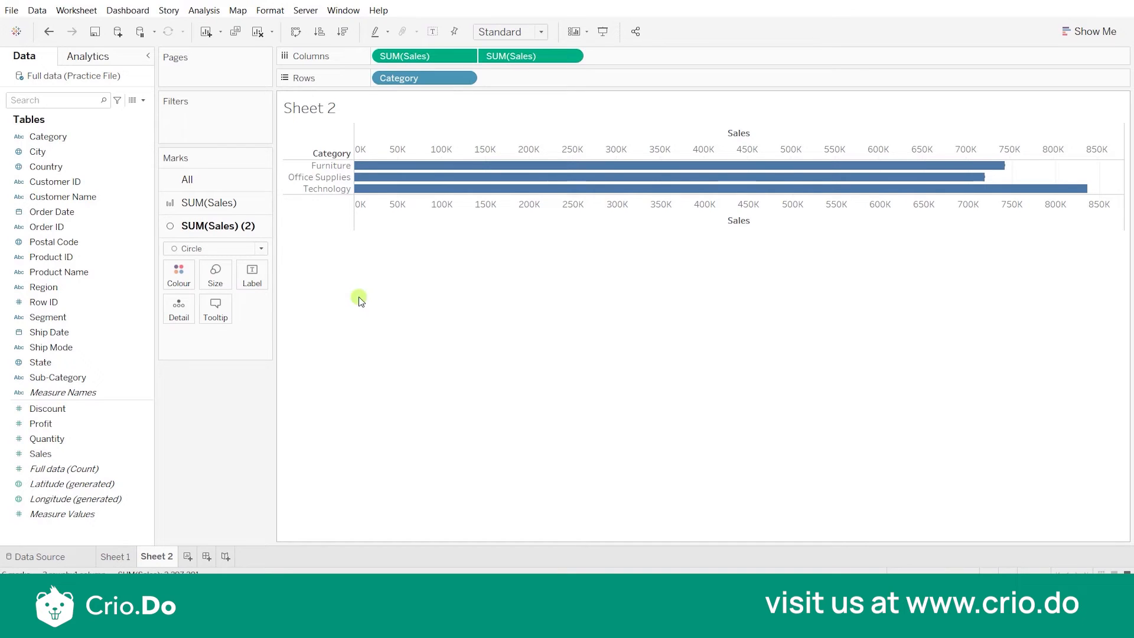
Reduce the mark size of the first SUM(Sales) measure to make its bars thin
left_click(203, 207)
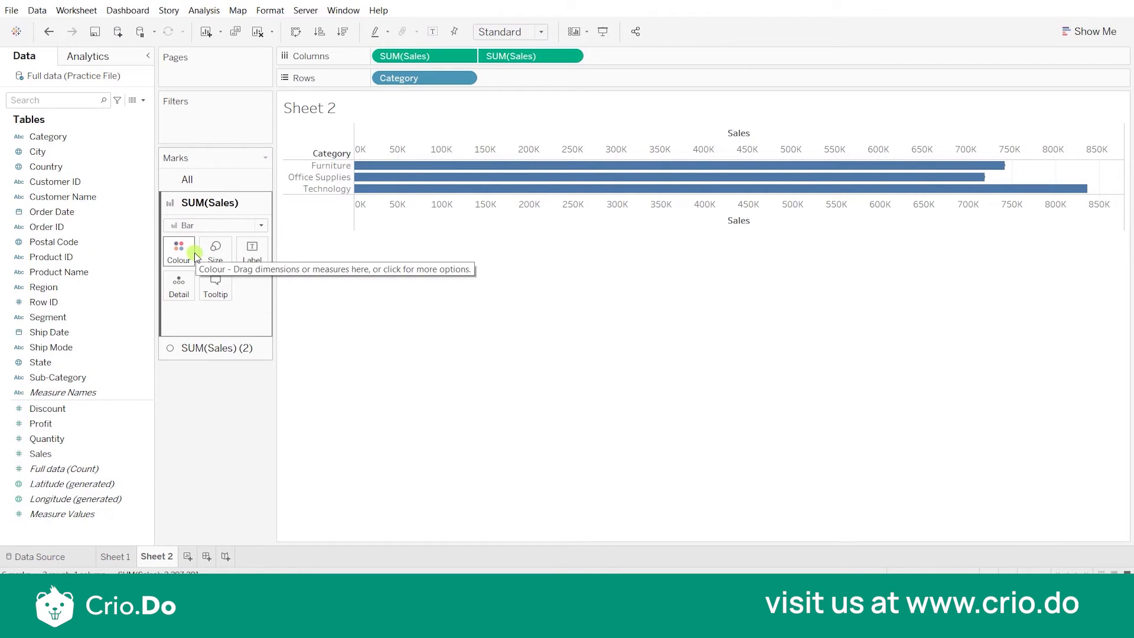
left_click(212, 258)
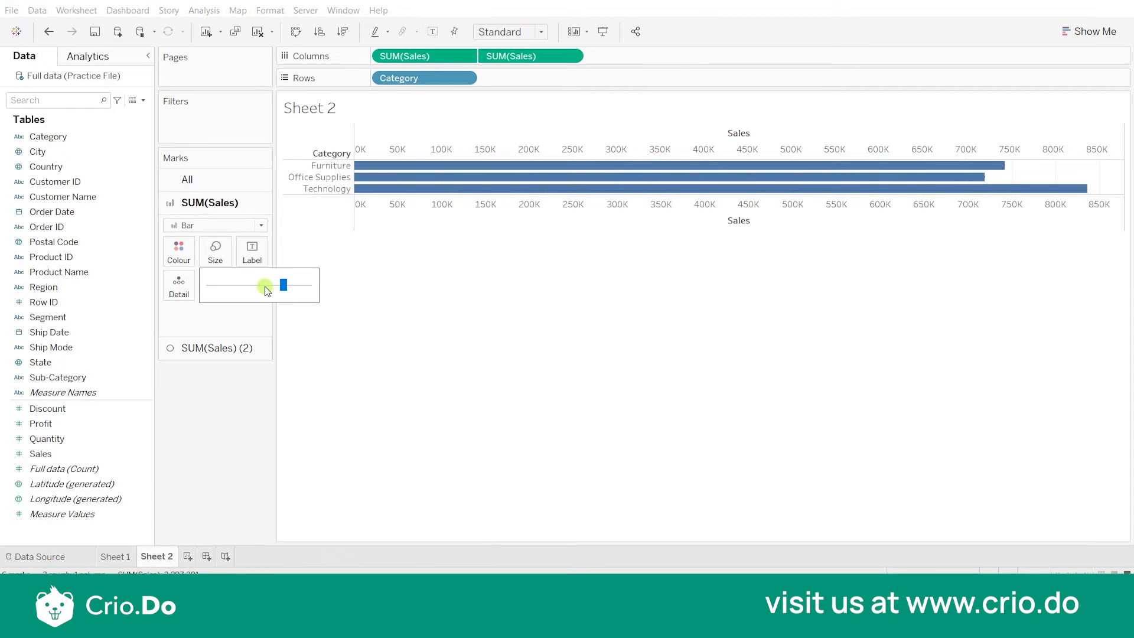
left_click_drag(267, 285, 242, 285)
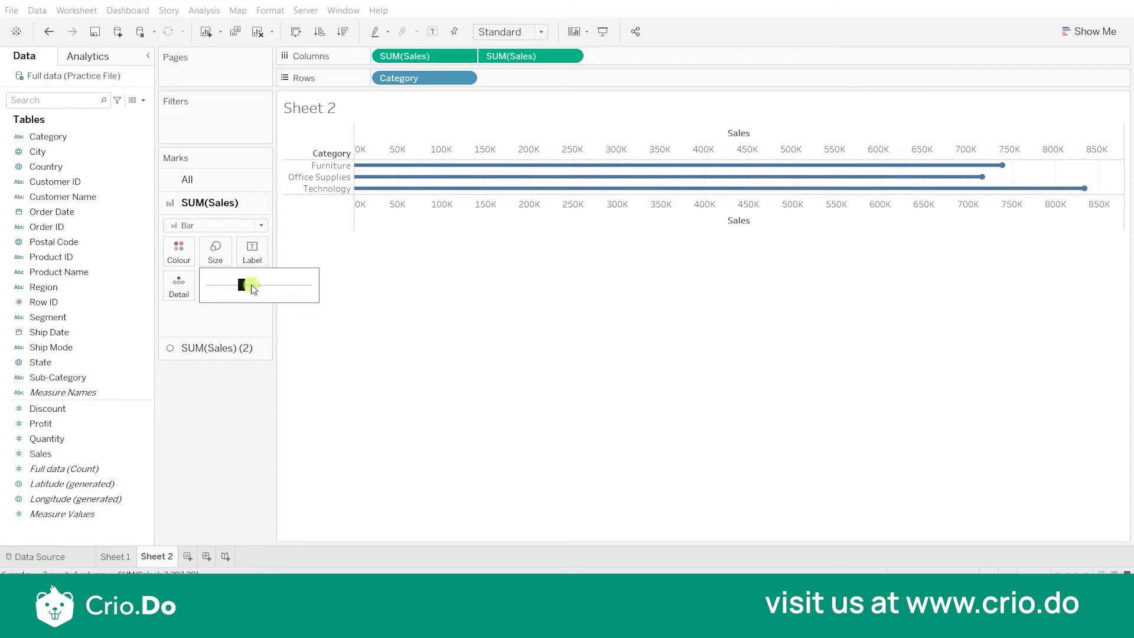
Slightly enlarge the circles of the second SUM(Sales) measure at the bar ends
left_click(231, 347)
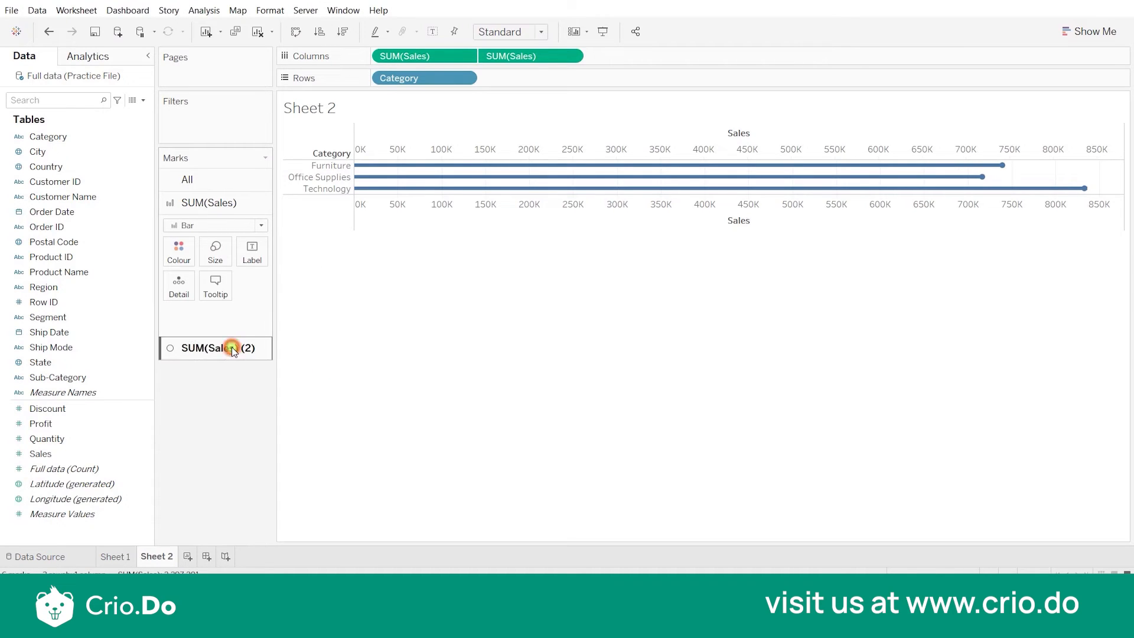
left_click(216, 277)
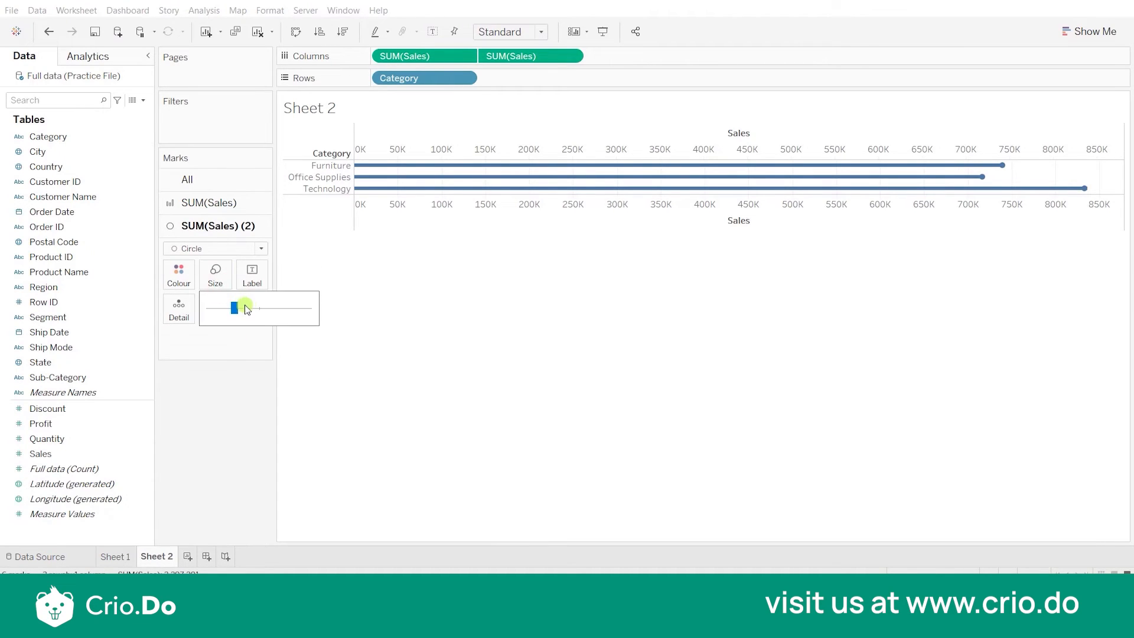
left_click(241, 306)
left_click_drag(243, 308, 247, 311)
left_click(247, 308)
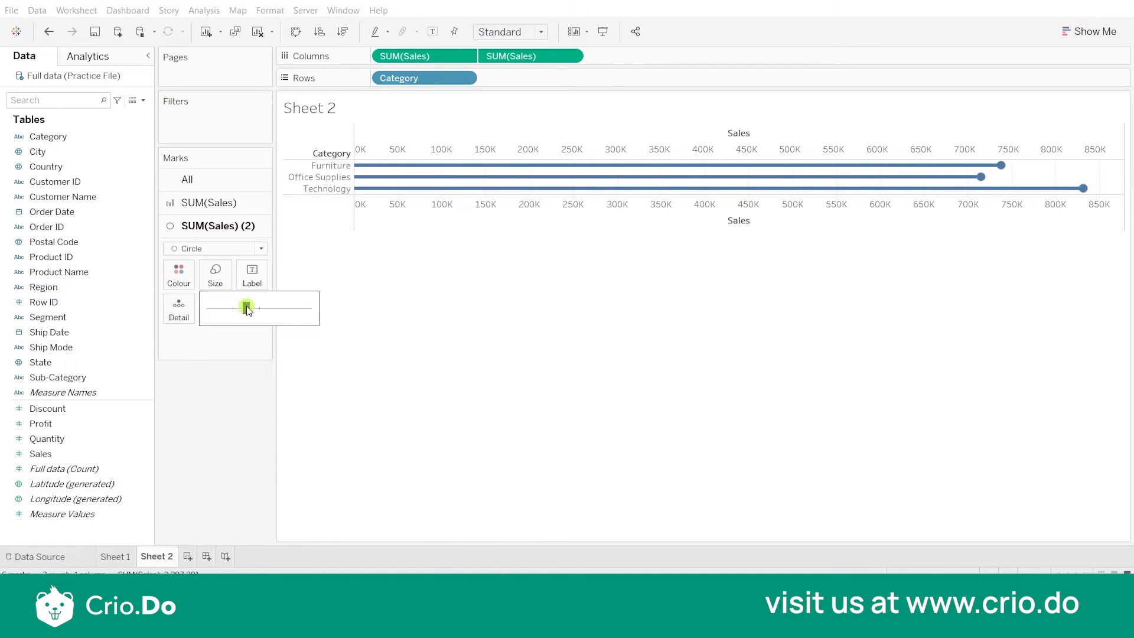
left_click(326, 372)
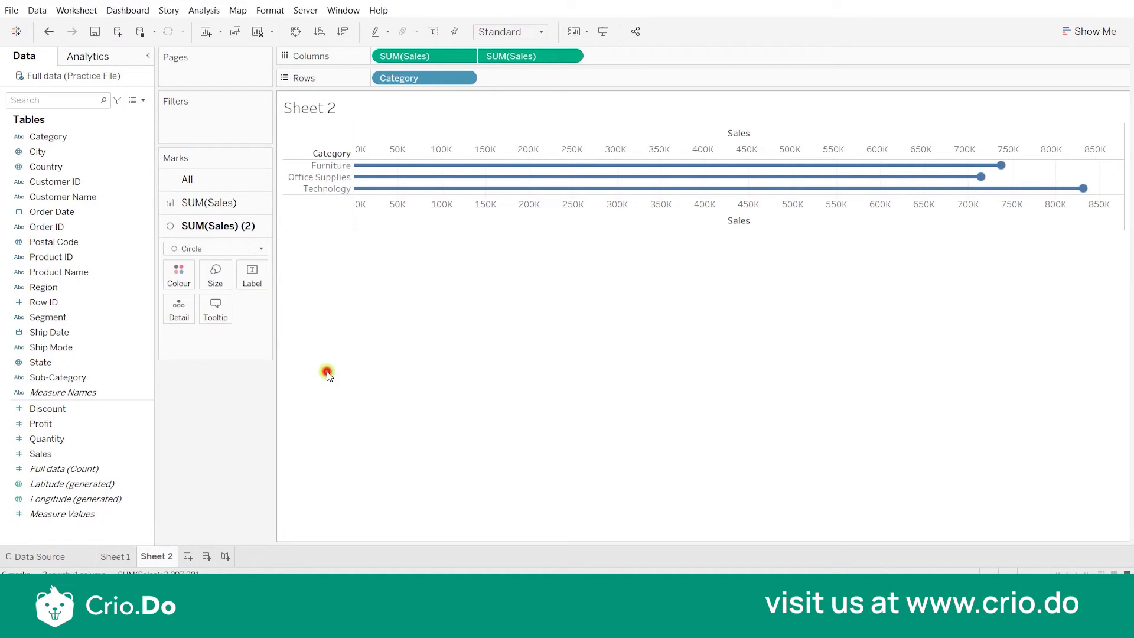
Fit the chart to Entire View and enlarge the circles until they are wider than the bars
left_click(485, 31)
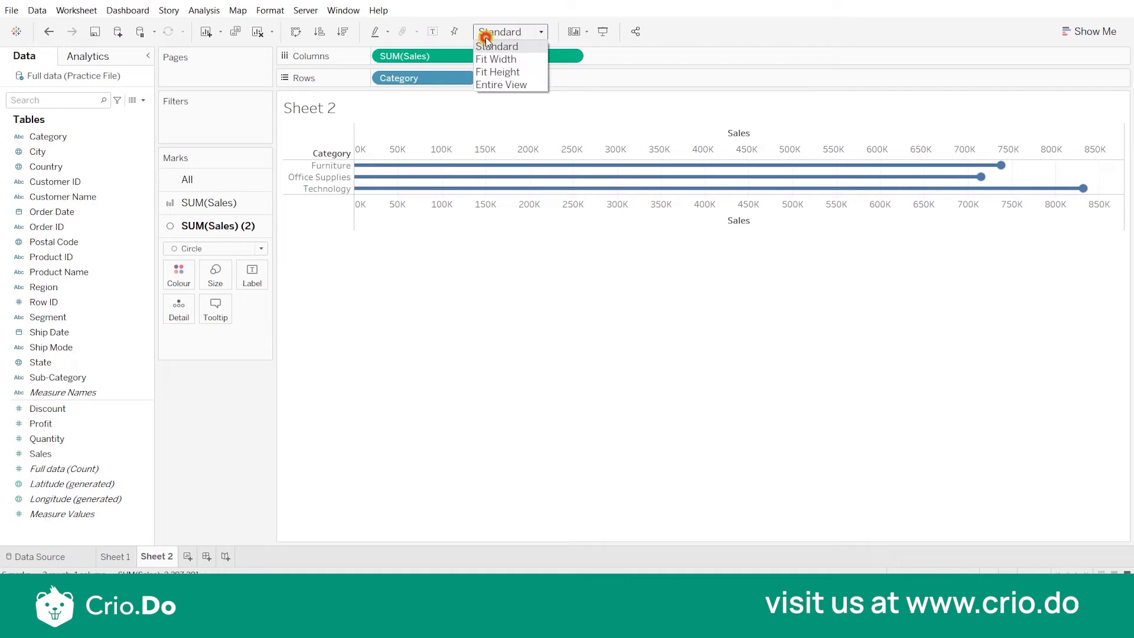
left_click(496, 85)
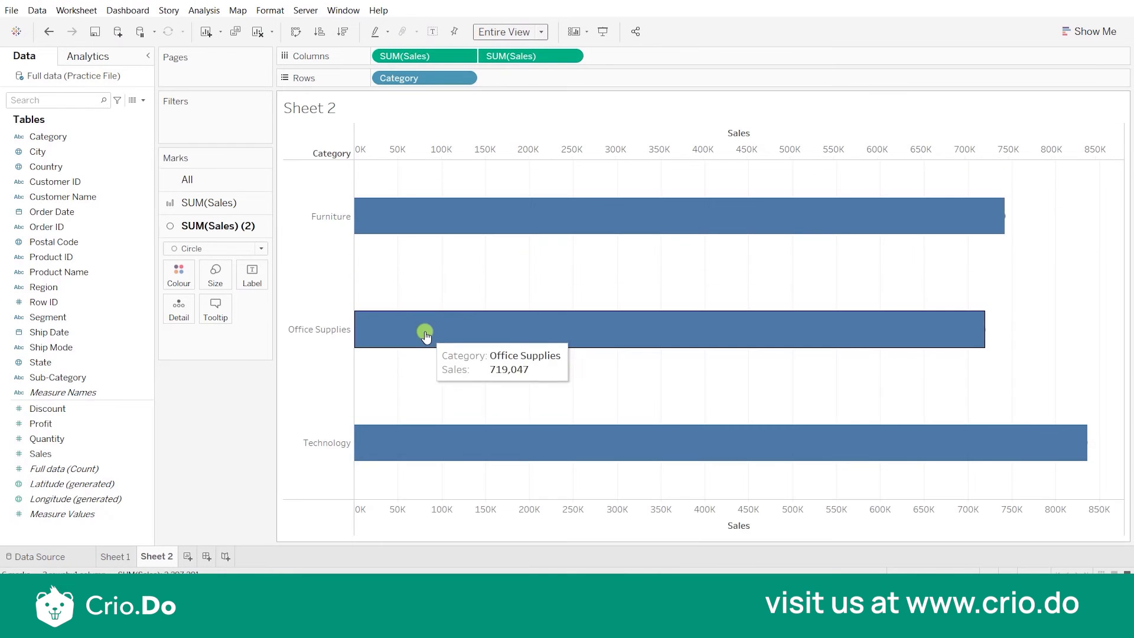
left_click(215, 275)
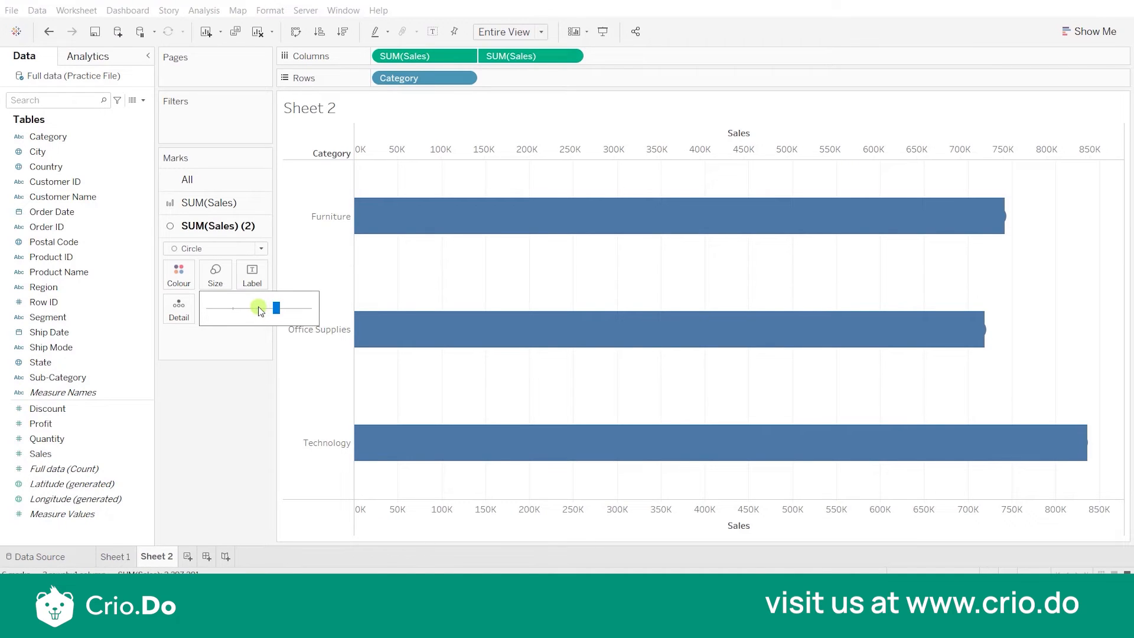
left_click_drag(276, 310, 302, 313)
Thin the first SUM(Sales) bars to about half their thickness so they look like lollipop sticks
left_click(198, 205)
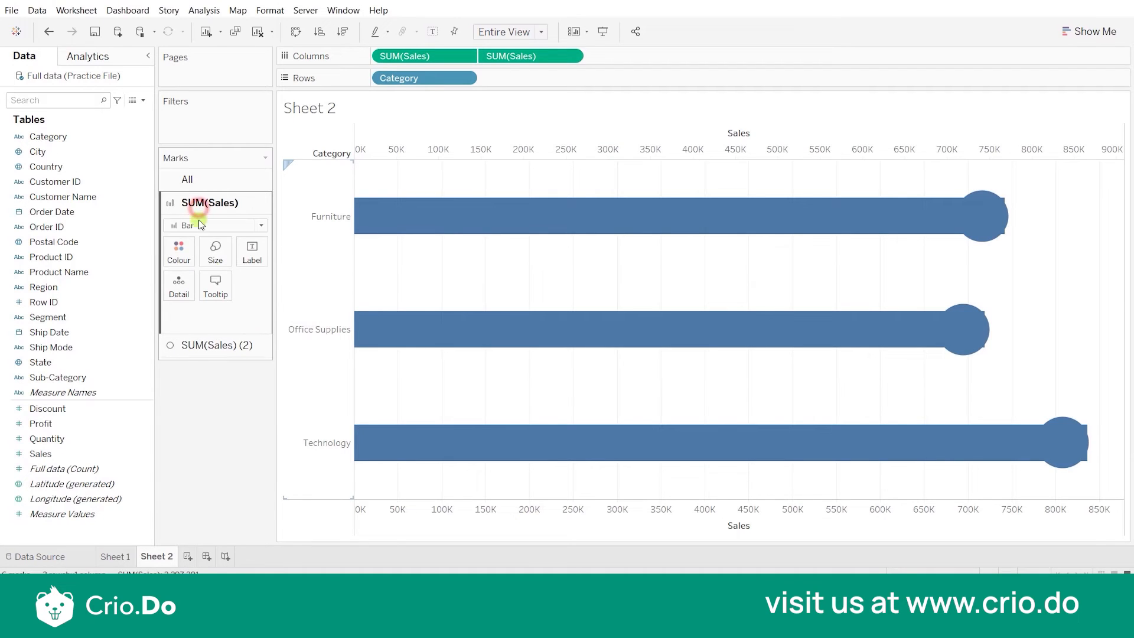
left_click(215, 251)
left_click_drag(235, 285, 226, 286)
mouse_move(422, 240)
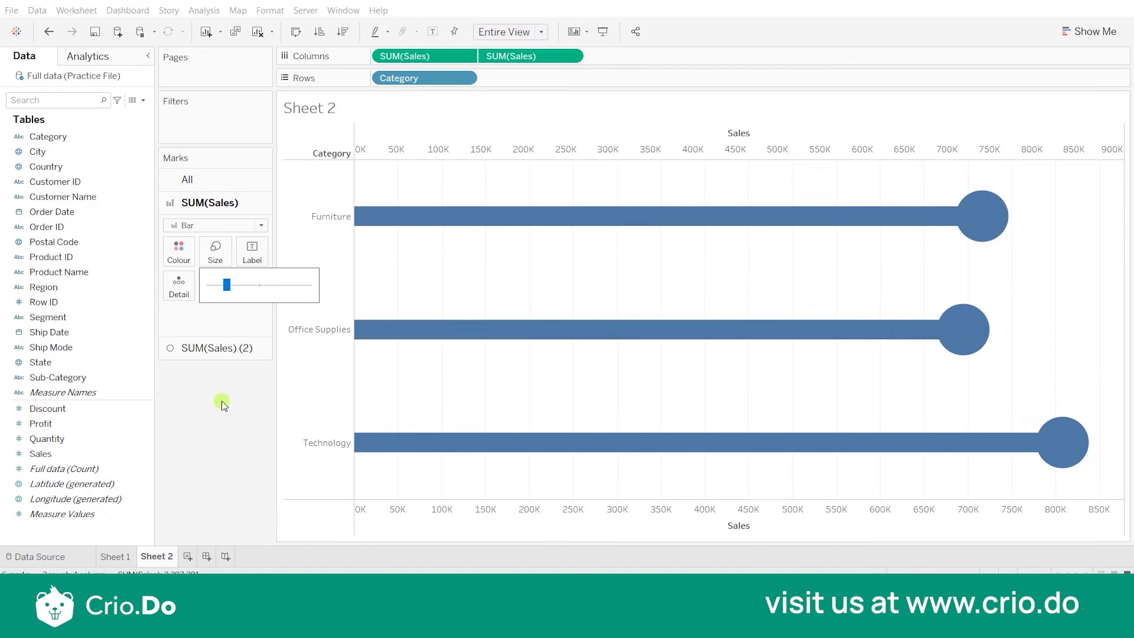
Colour all marks, both bars and circles, by Category
left_click(190, 181)
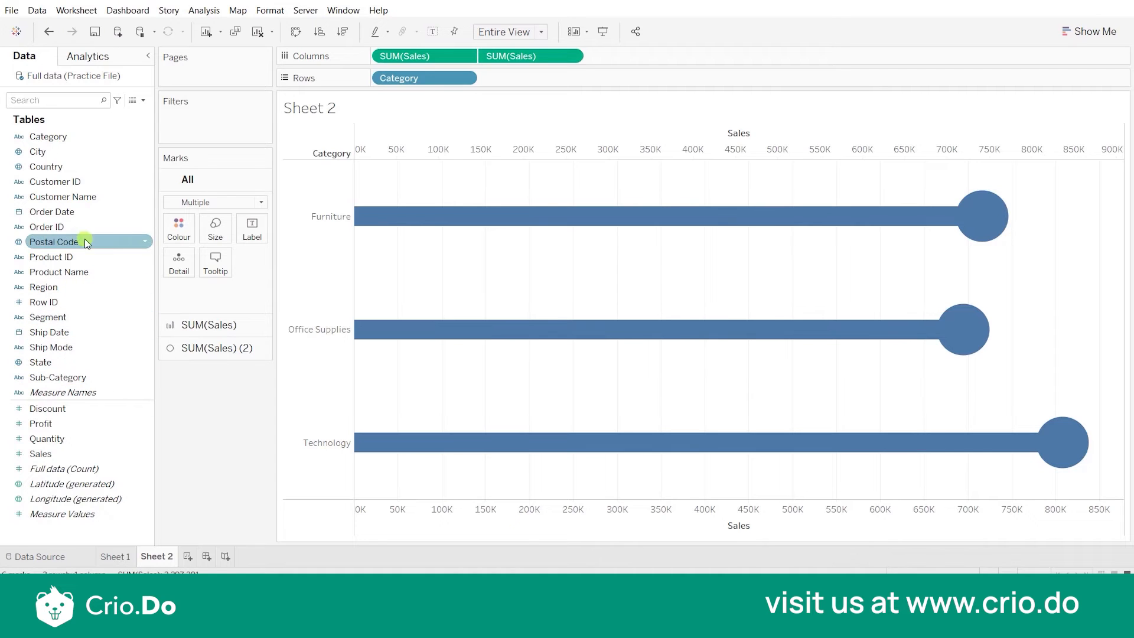
left_click_drag(52, 136, 175, 228)
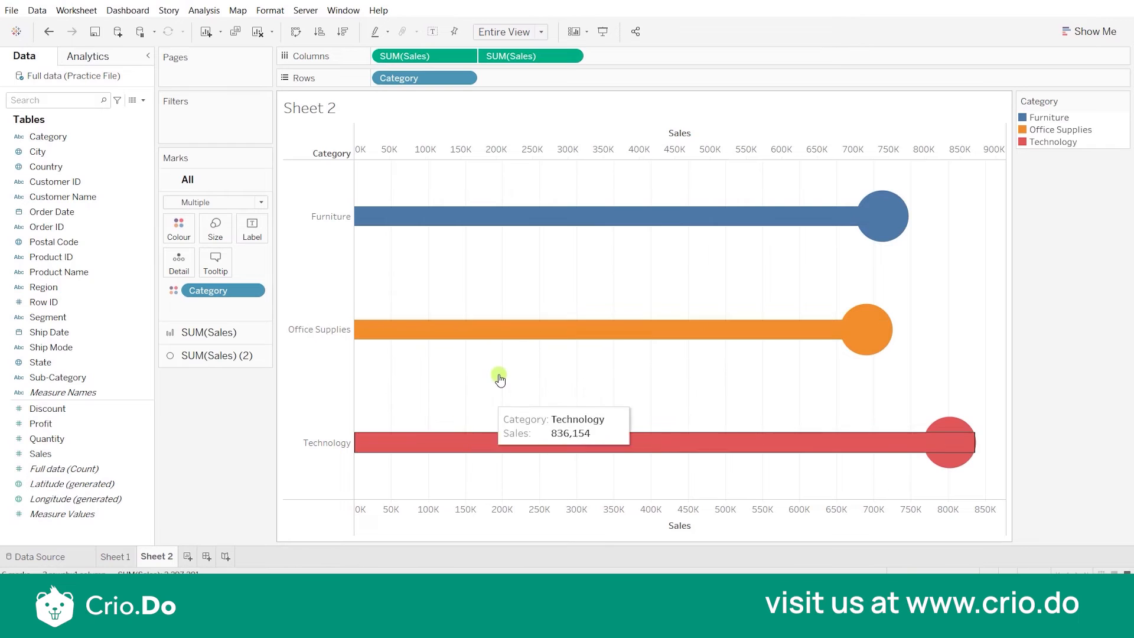
Synchronise the two Sales axes so the circles line up with the ends of the bars
left_click(573, 58)
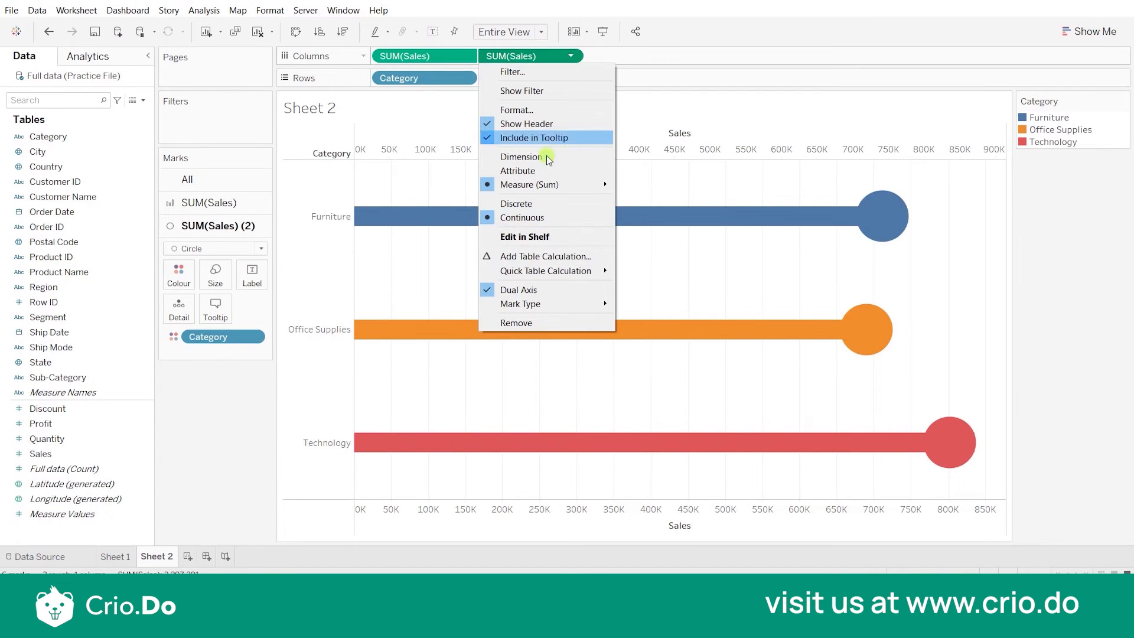
right_click(512, 522)
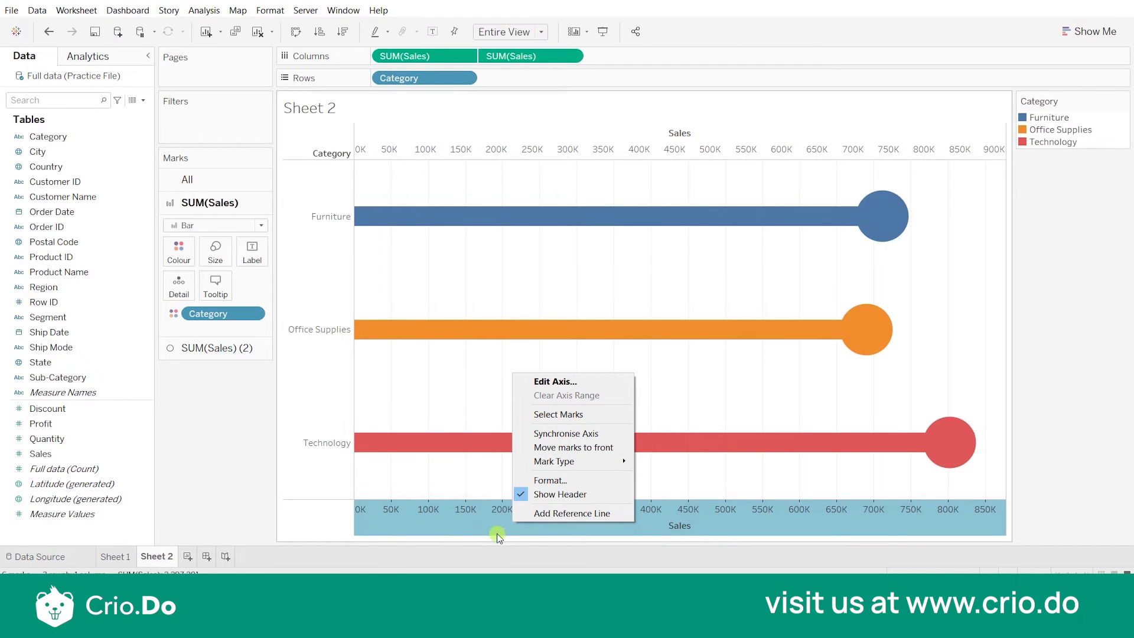
left_click(583, 438)
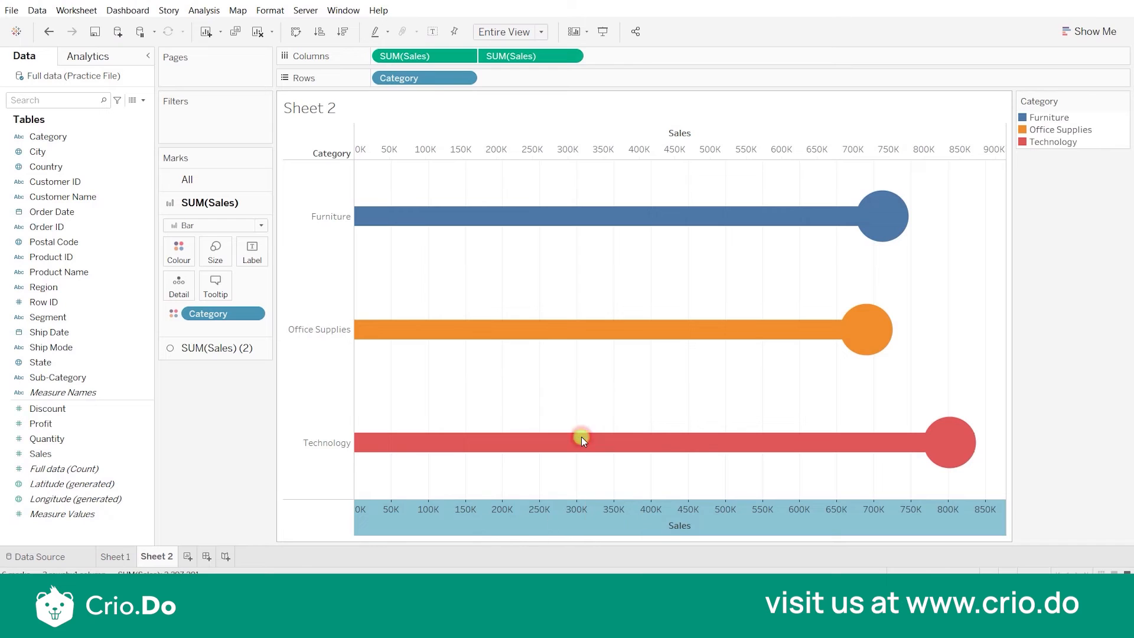
left_click(1076, 499)
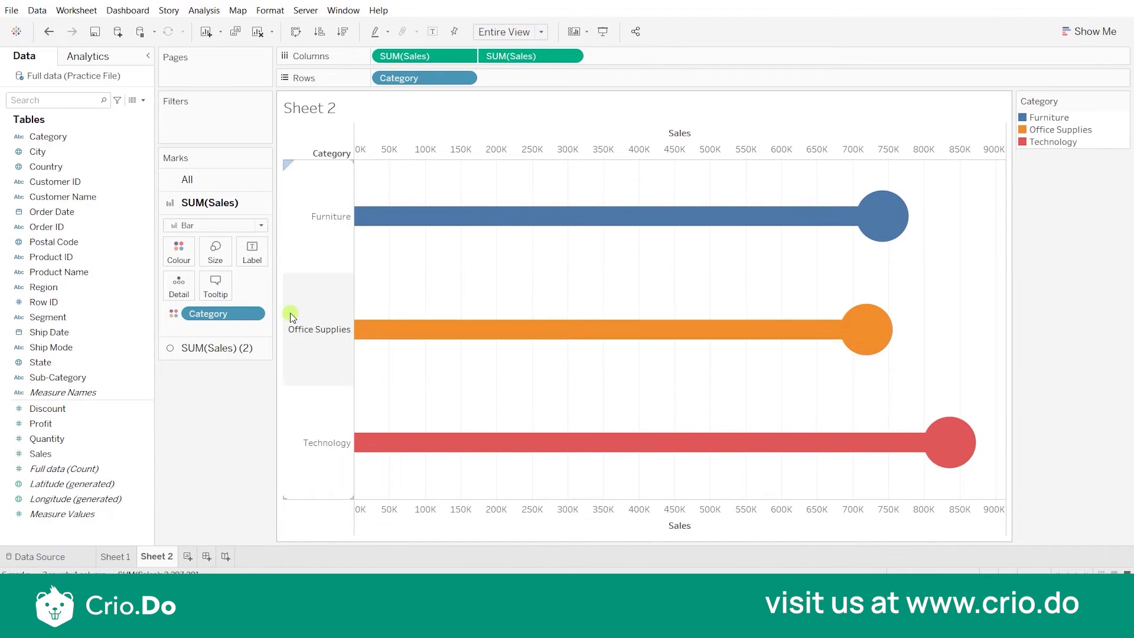
Show mark labels on the circles of the second SUM(Sales) measure
left_click(217, 351)
left_click(262, 274)
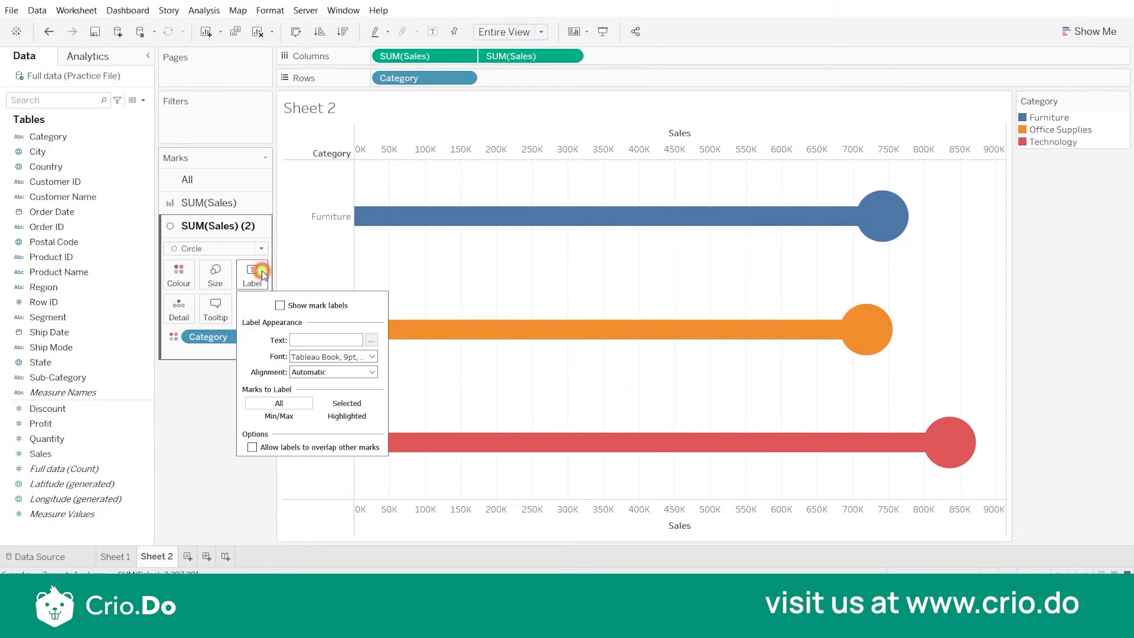
left_click(279, 306)
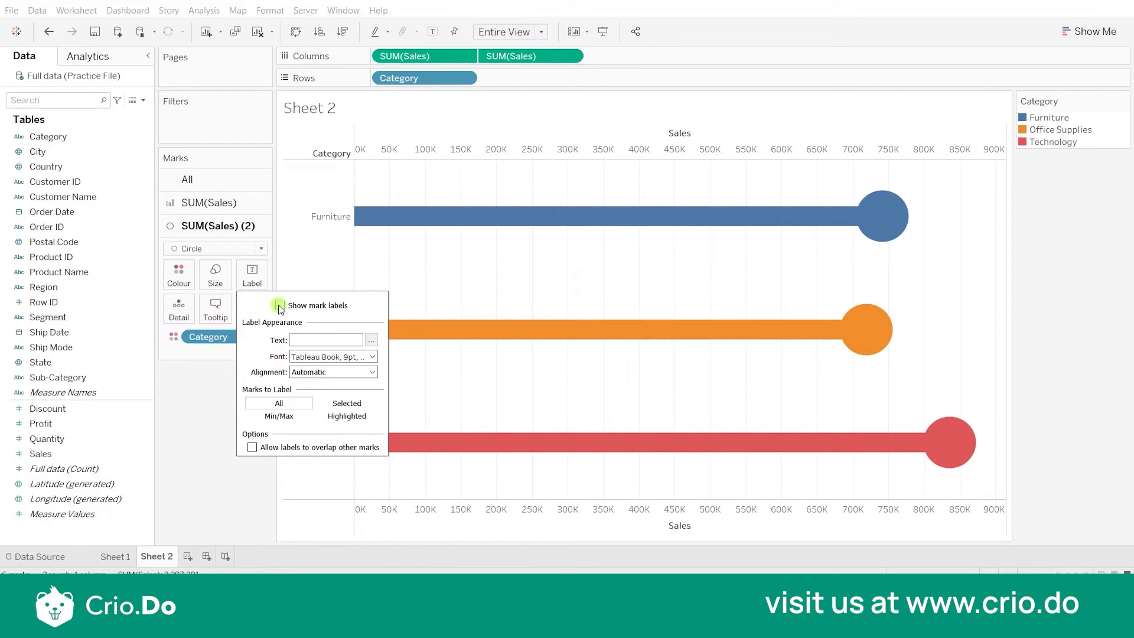
left_click(279, 305)
left_click(208, 435)
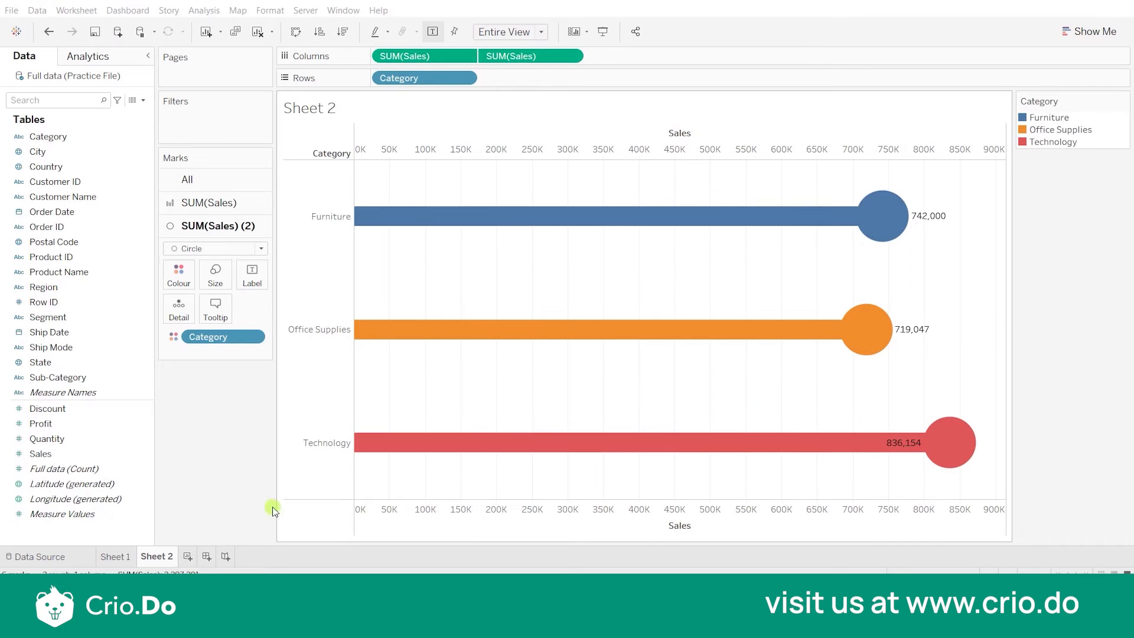
On a new worksheet, build a pie chart of Sales by Category and open the view fit options
left_click(187, 556)
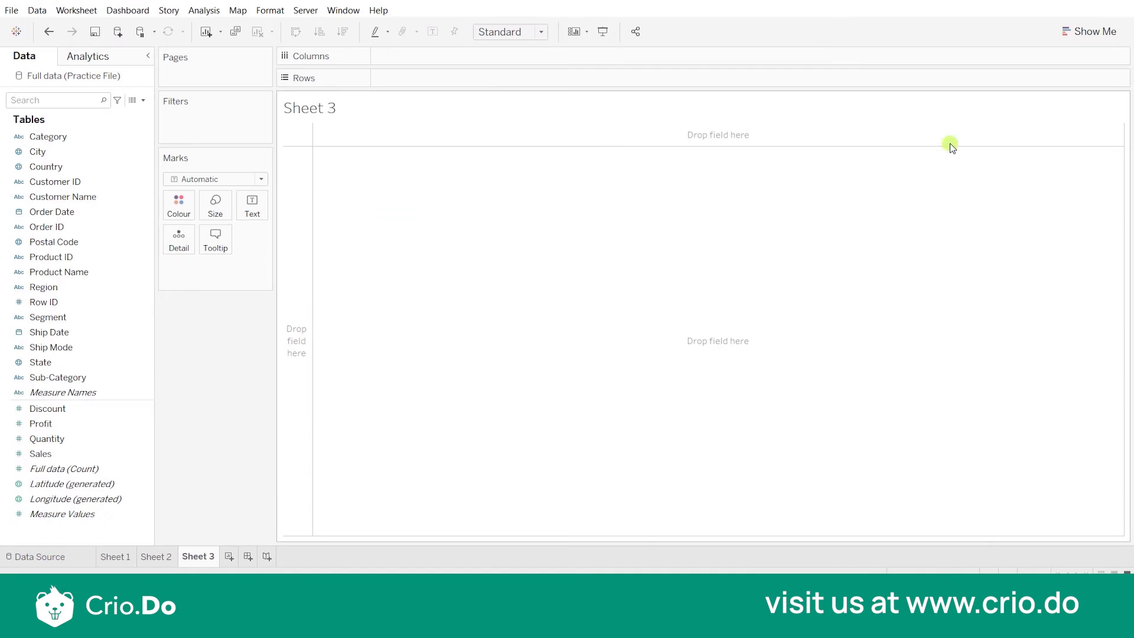
left_click(1104, 27)
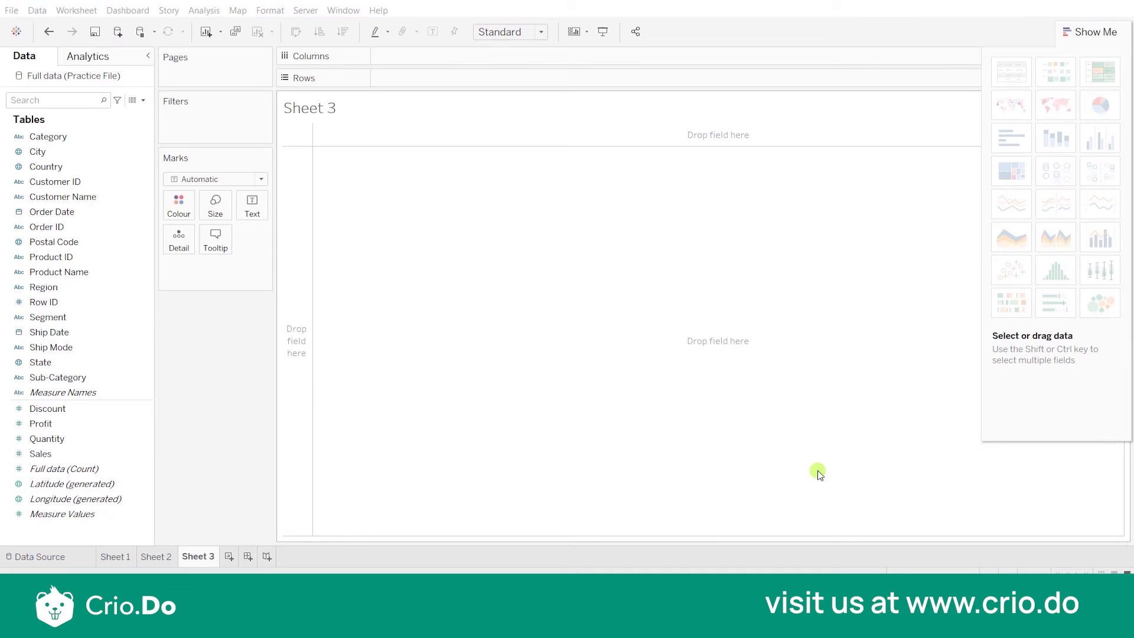
double_click(63, 140)
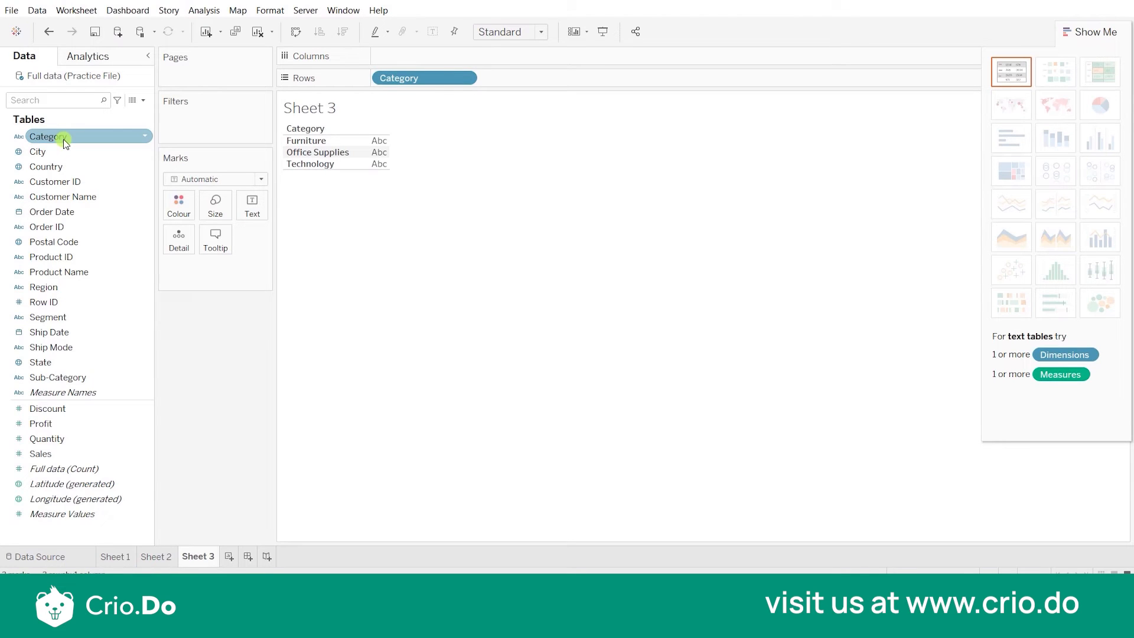
left_click(77, 453)
left_click_drag(77, 452, 387, 160)
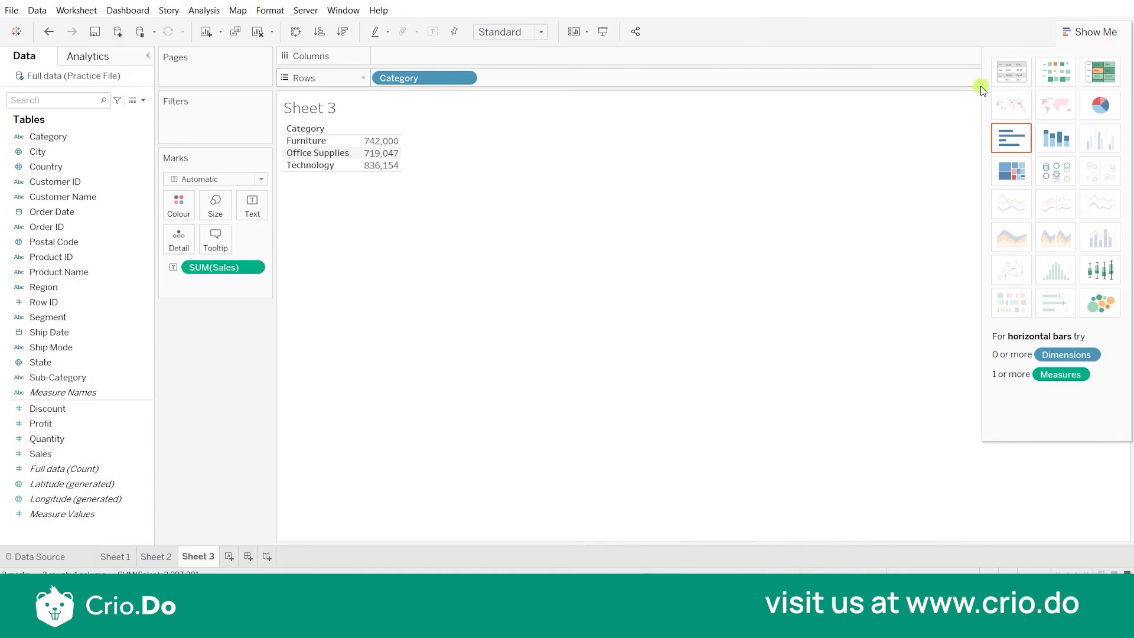
left_click(1098, 108)
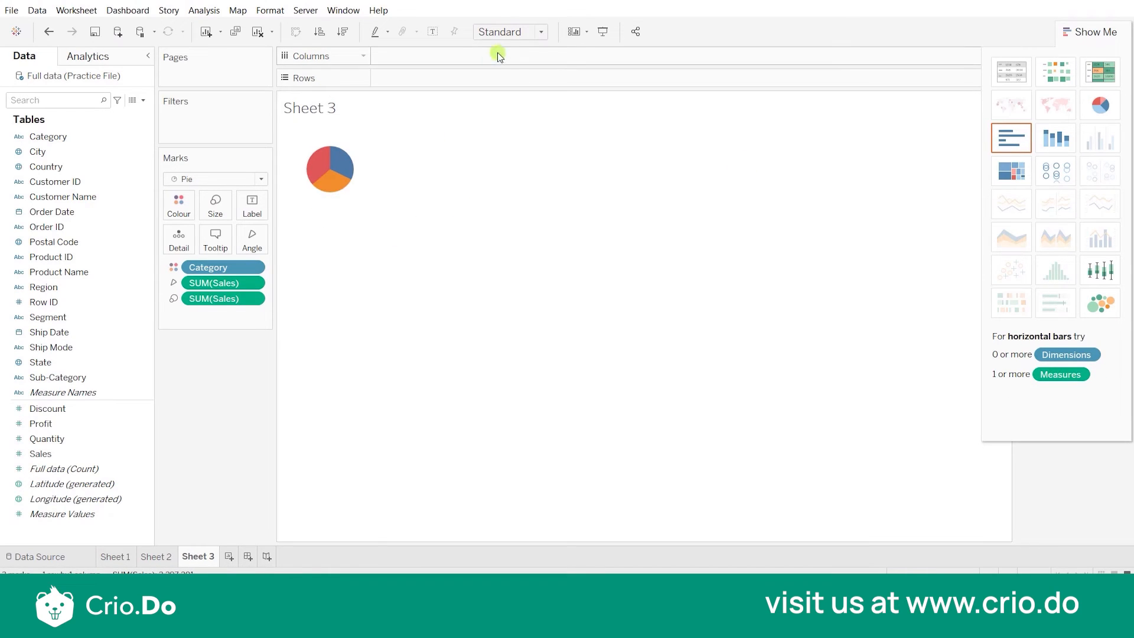
left_click(539, 35)
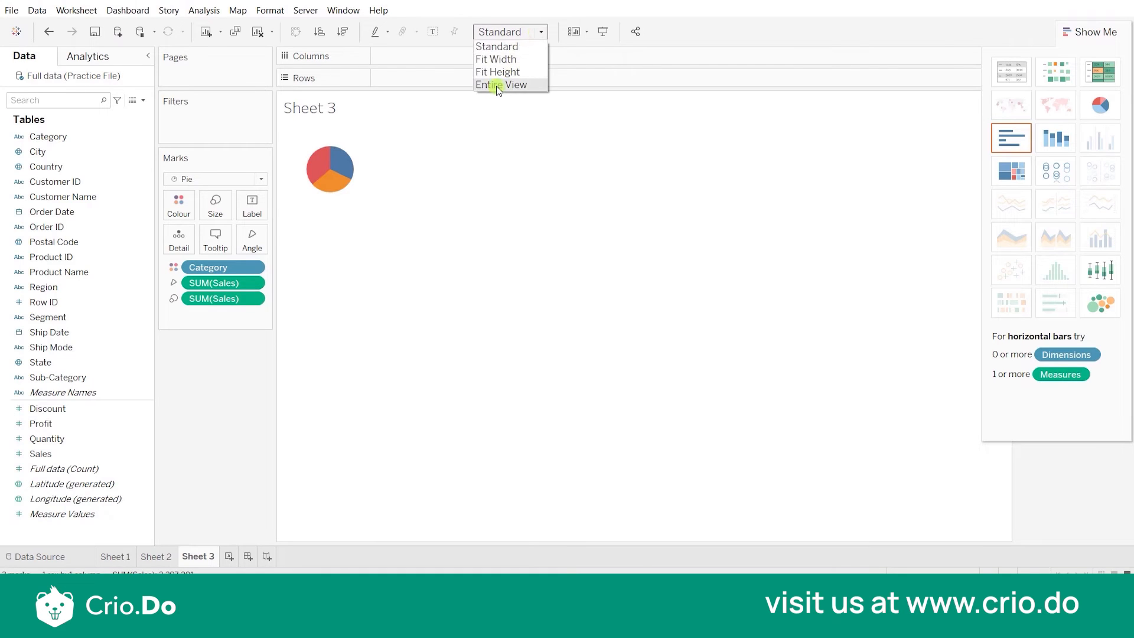
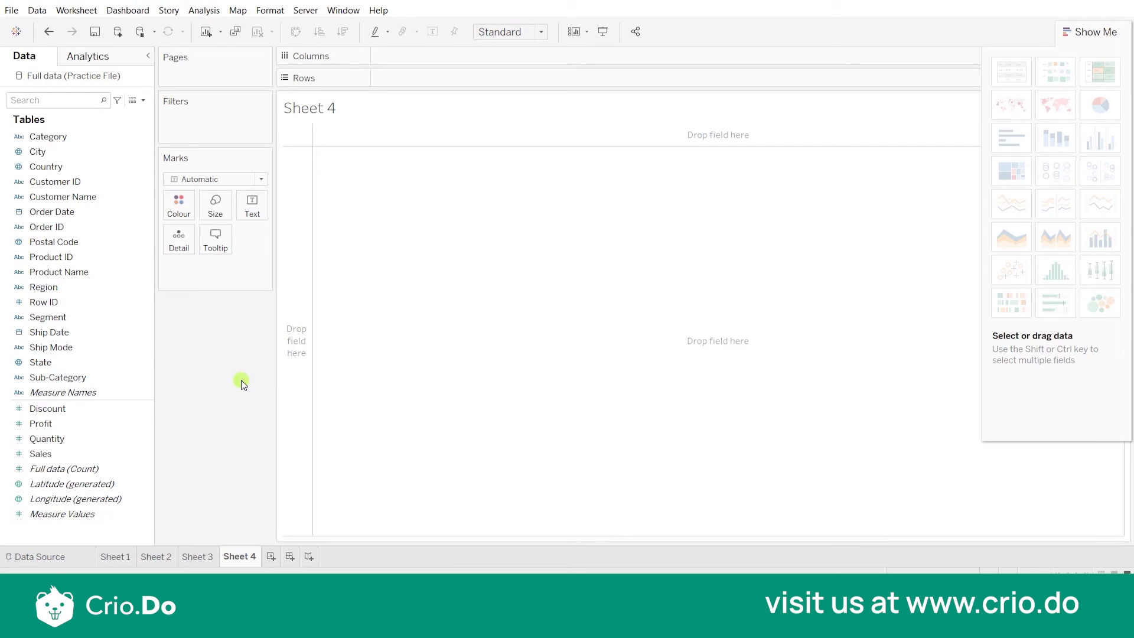
Create a symbol map from the State field and colour its marks by State in place of using State as detail
left_click(35, 362)
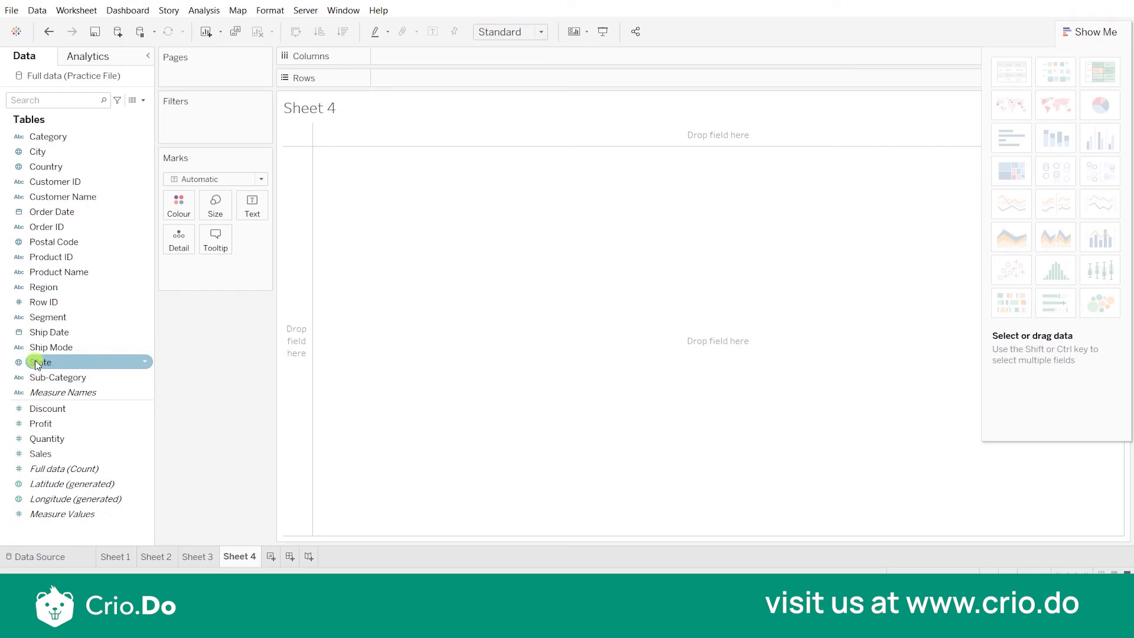
left_click(37, 363)
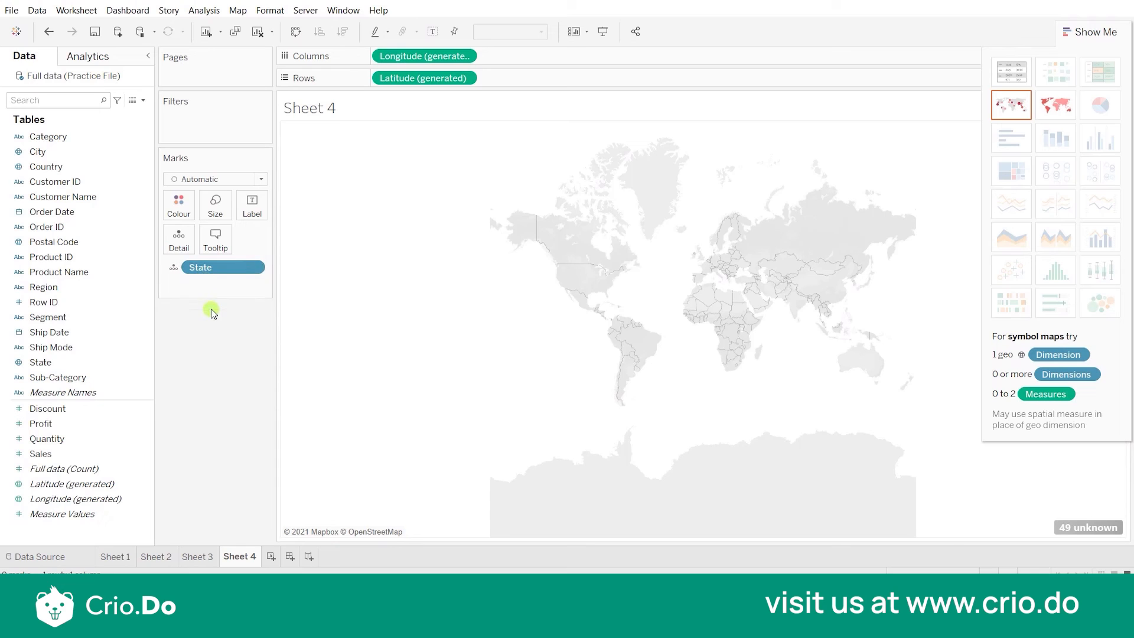
left_click_drag(186, 269, 180, 342)
left_click(85, 362)
left_click_drag(84, 362, 179, 201)
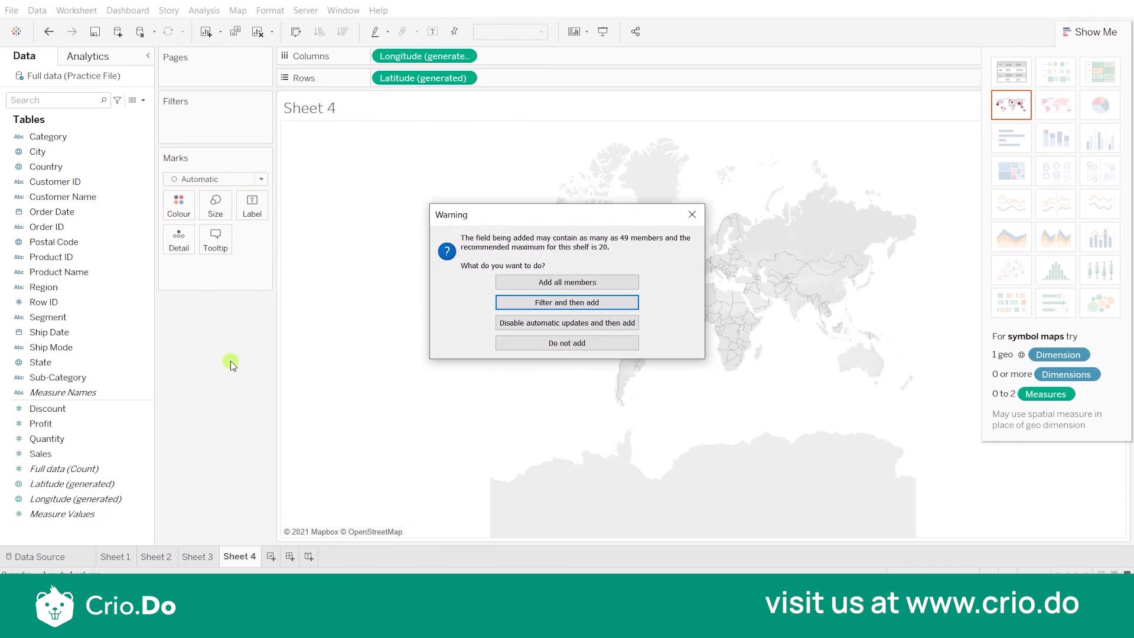
left_click(535, 304)
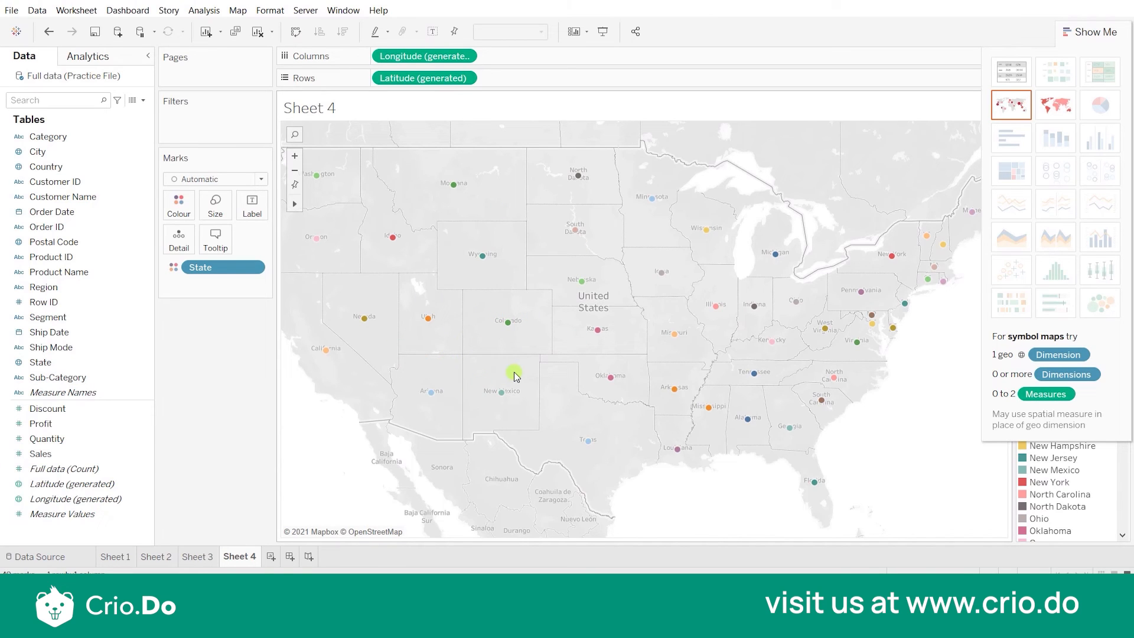
Replace the map's colour field with SUM(Sales) and add State as detail to make a filled map
left_click(1104, 31)
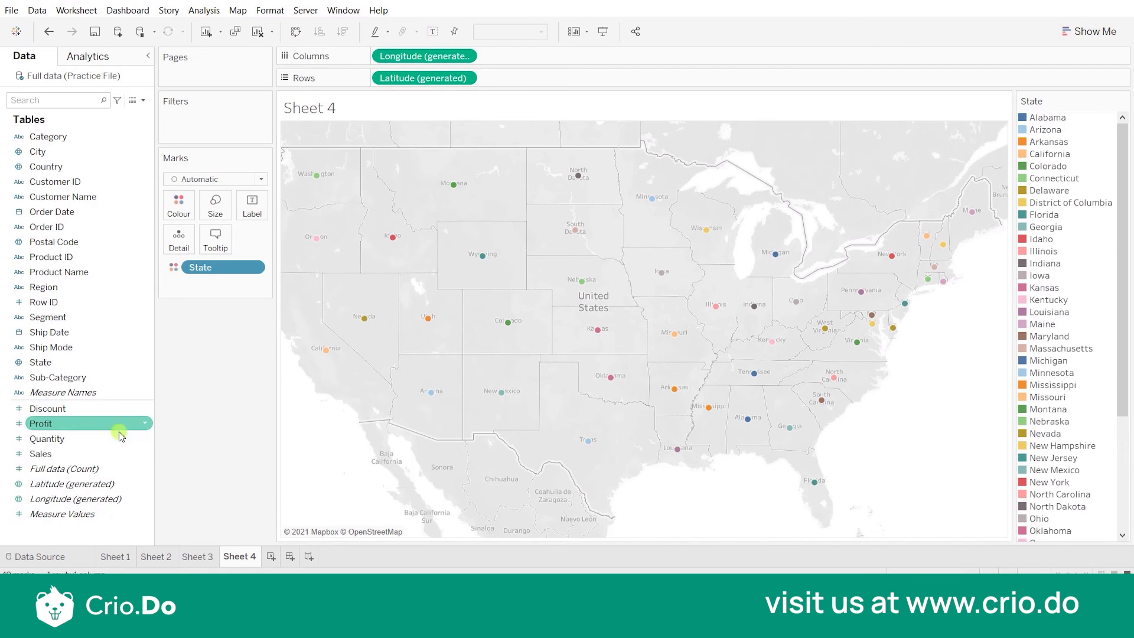
left_click(107, 451)
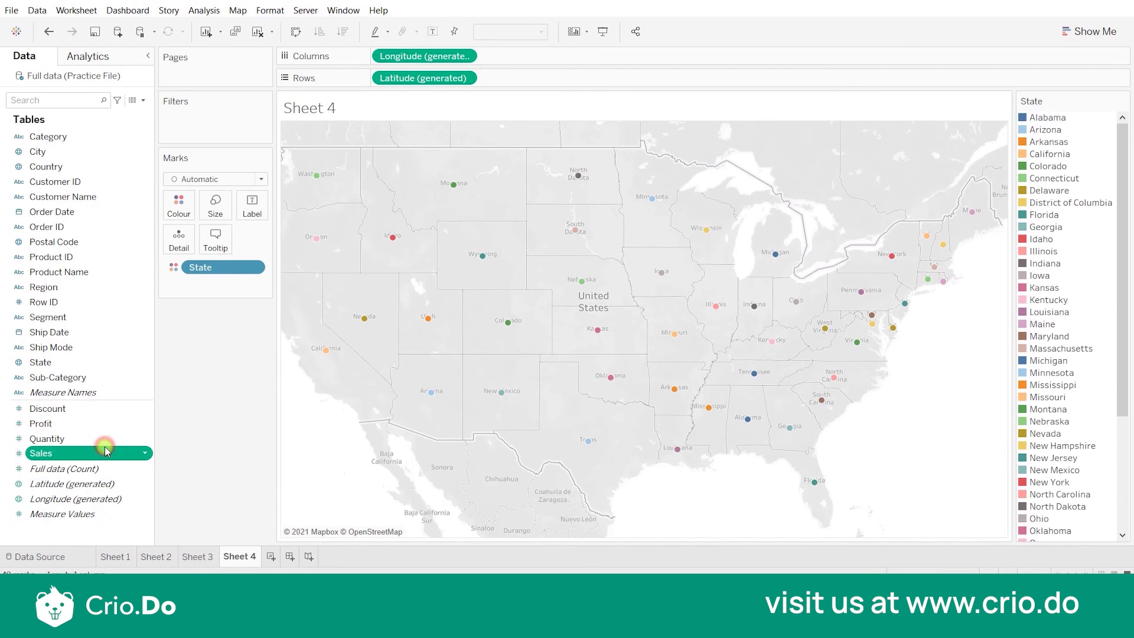
left_click_drag(107, 452, 181, 207)
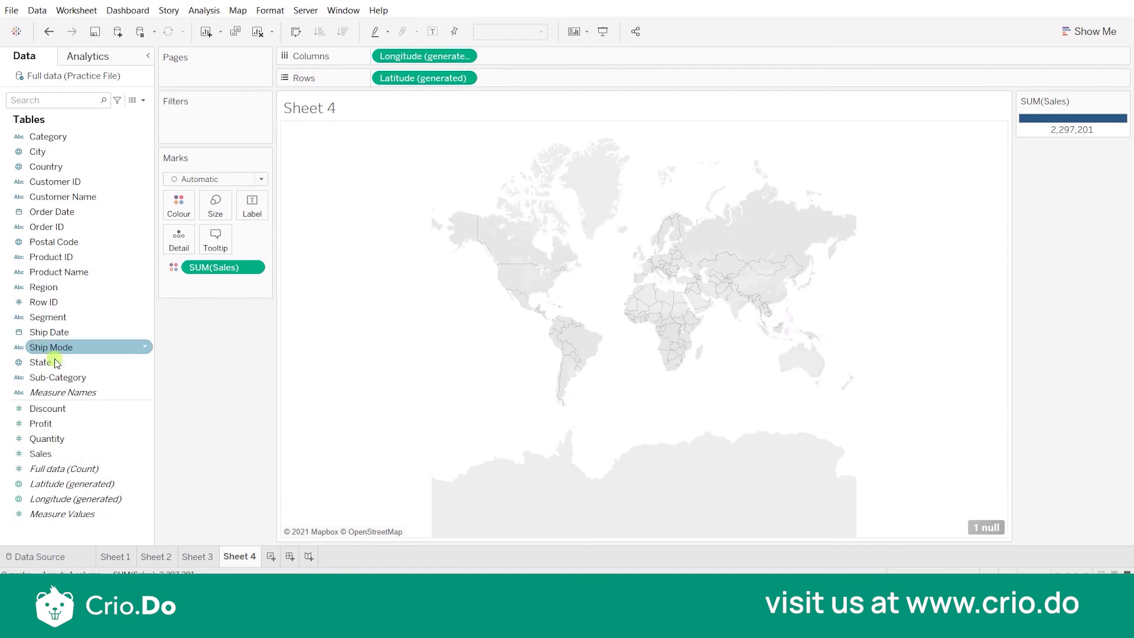
left_click_drag(52, 361, 175, 248)
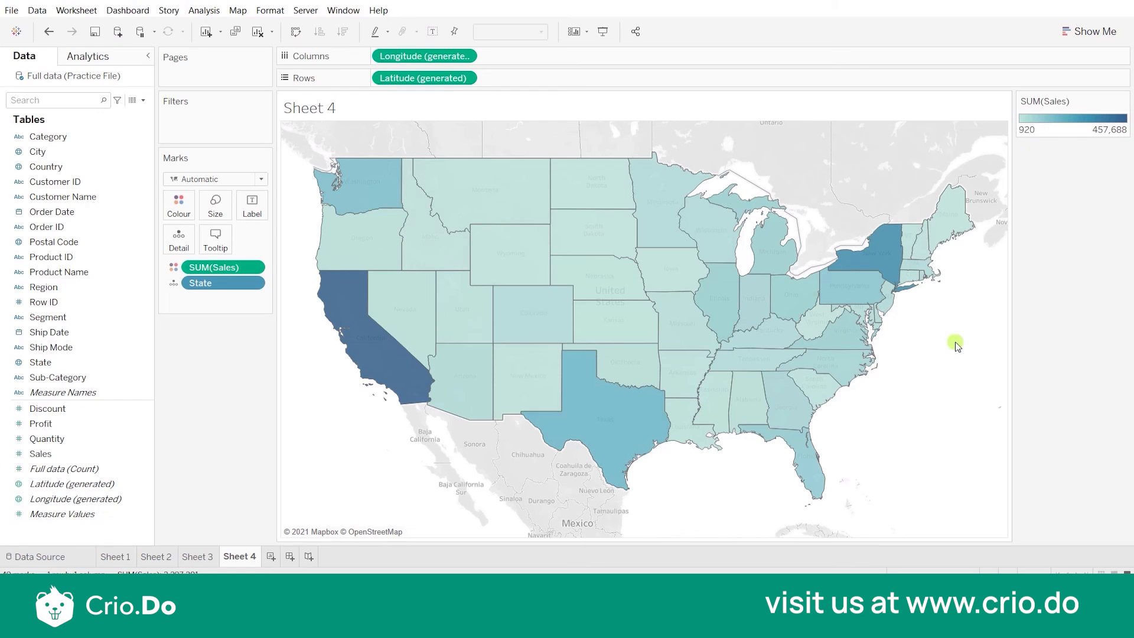
Change the SUM(Sales) colour palette of the map to Green-Gold
left_click(1122, 103)
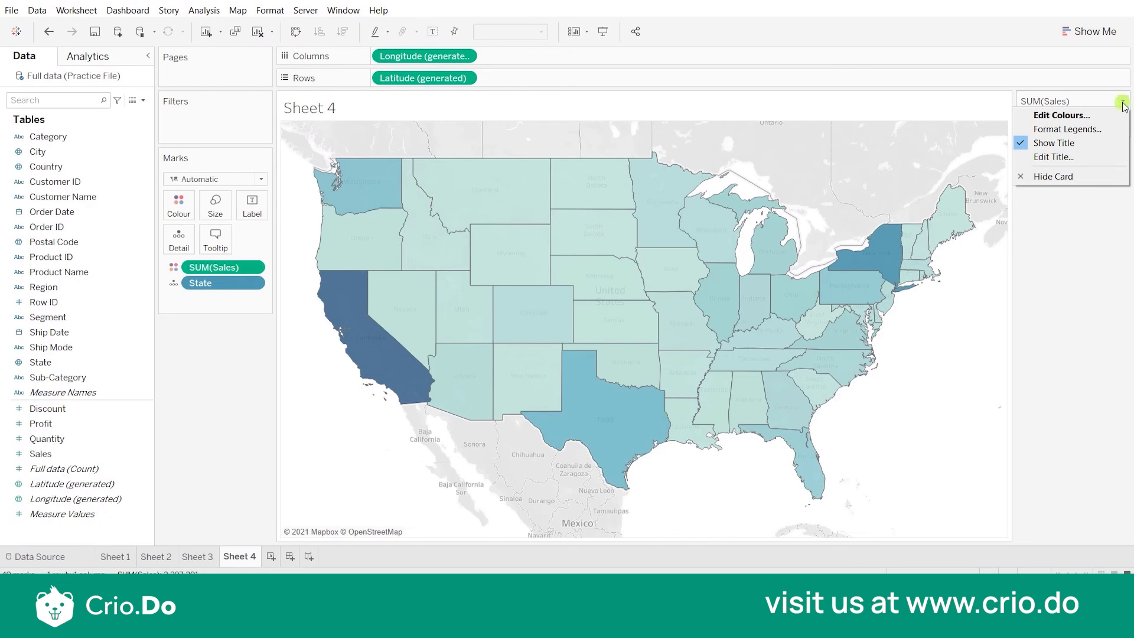
left_click(1061, 116)
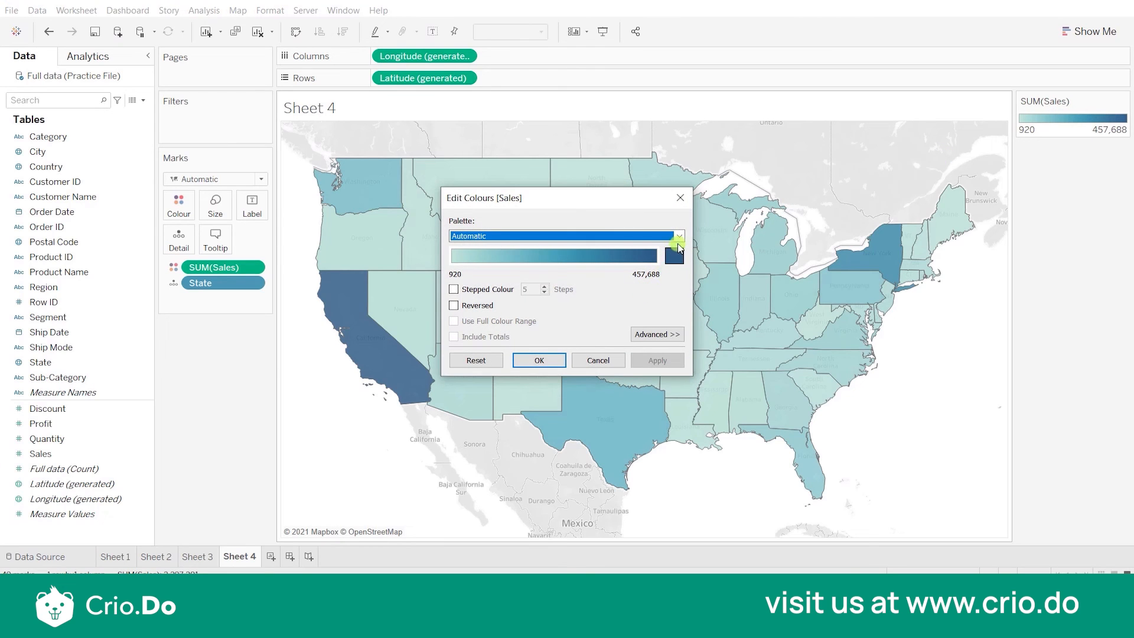
left_click(678, 235)
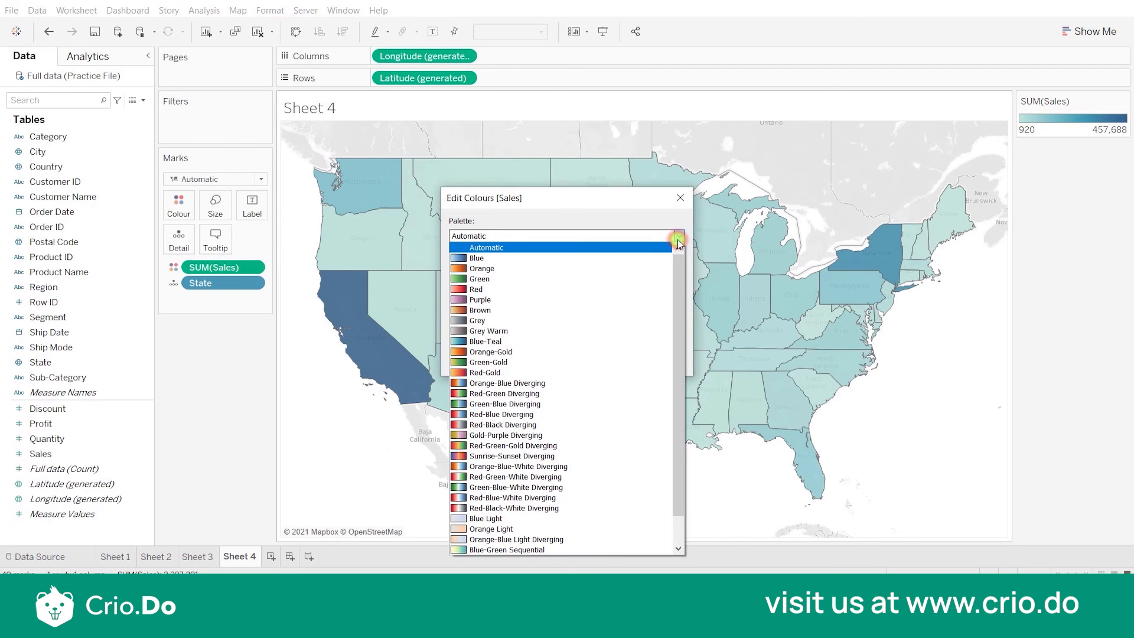
left_click(515, 362)
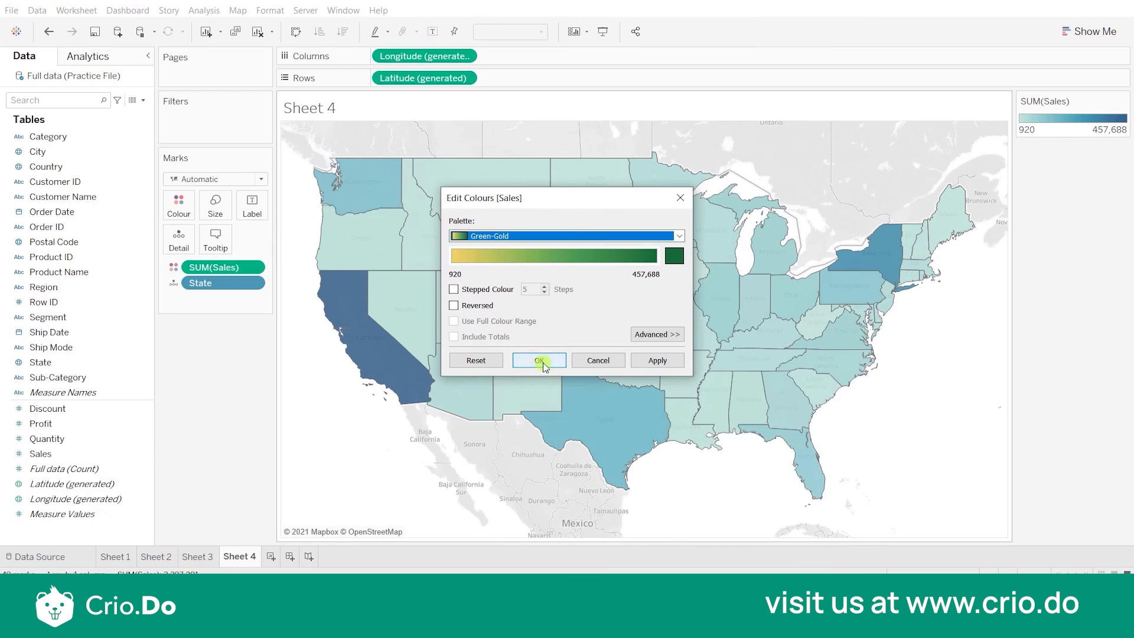
left_click(539, 362)
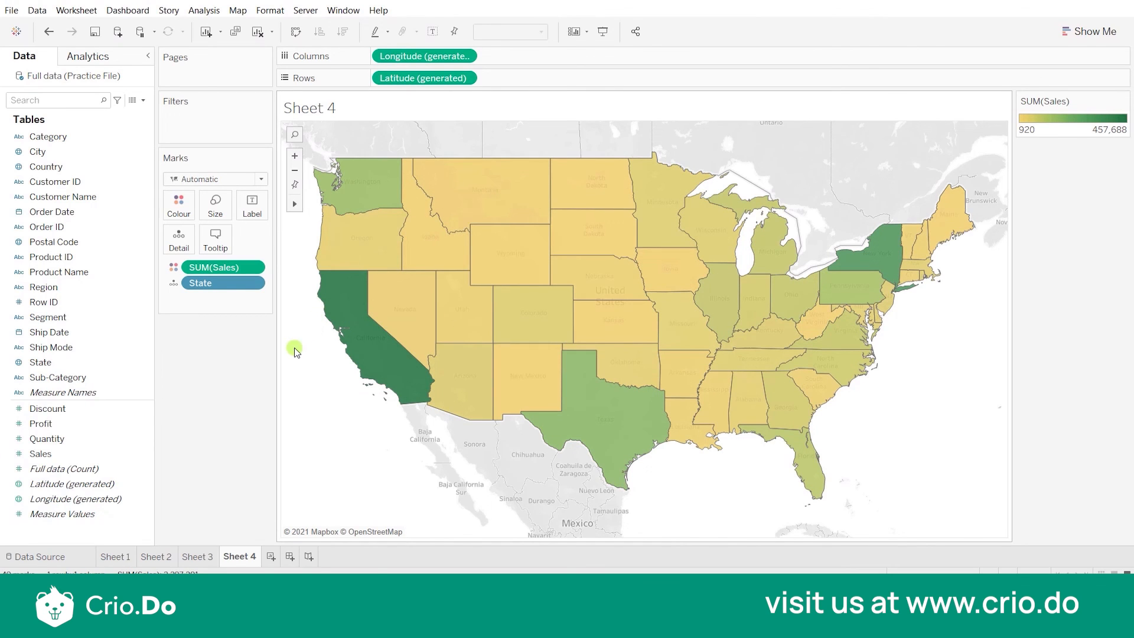
Turn on mark labels for the states on the map
left_click(262, 214)
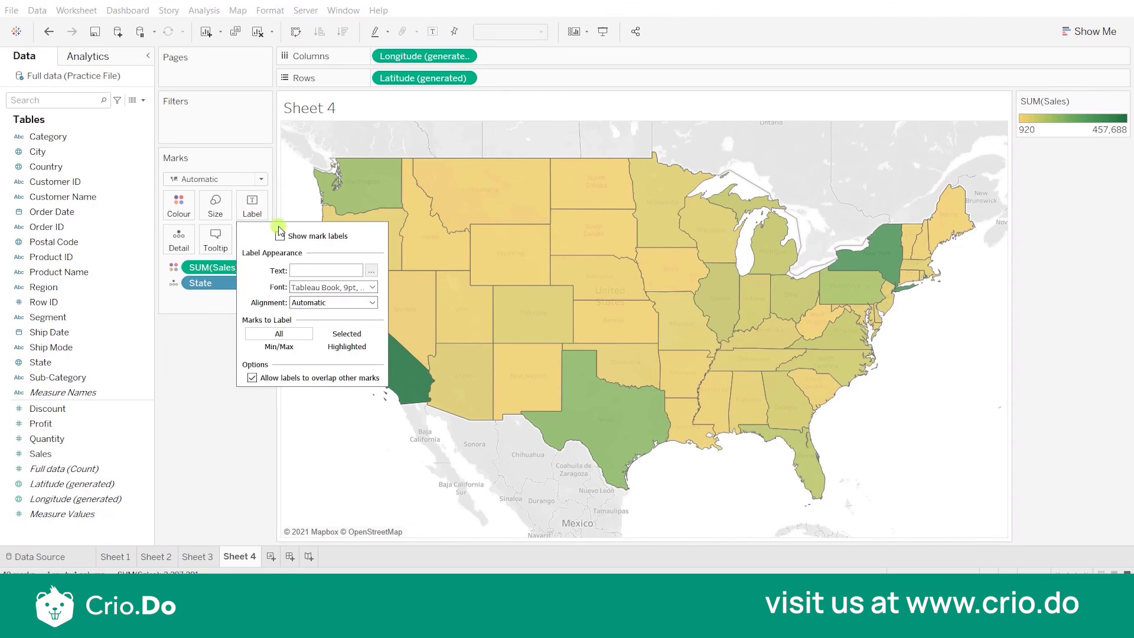
left_click(278, 236)
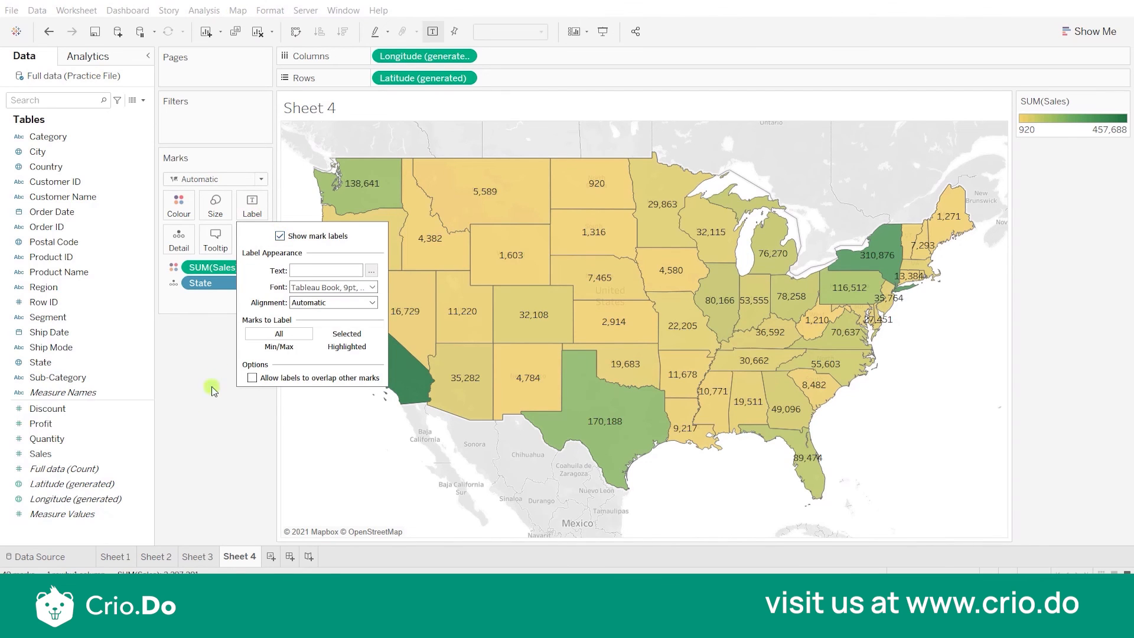
left_click(212, 406)
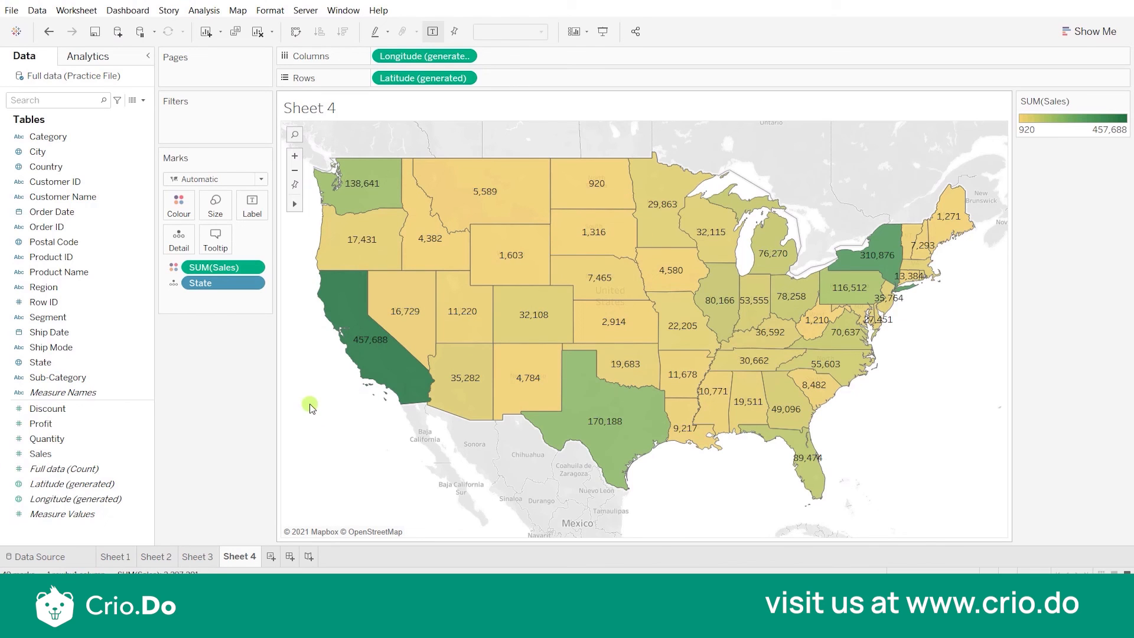
Label each state on the map with its State name and its SUM(Sales) value
left_click(93, 361)
left_click_drag(93, 362, 253, 202)
left_click(114, 365)
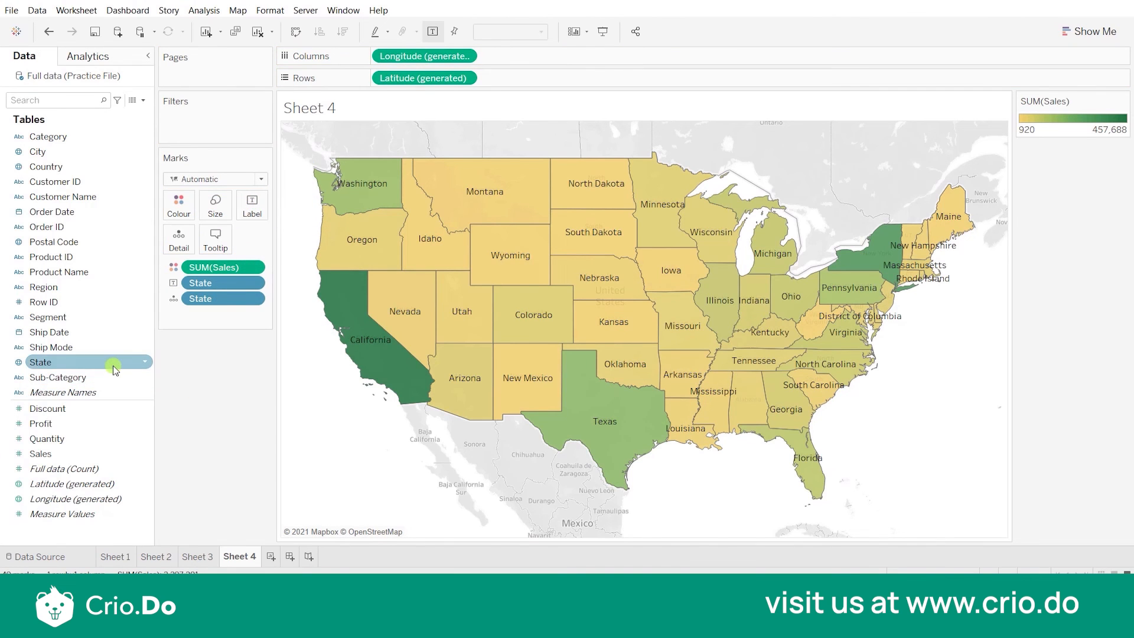
left_click(83, 453)
left_click_drag(82, 453, 252, 214)
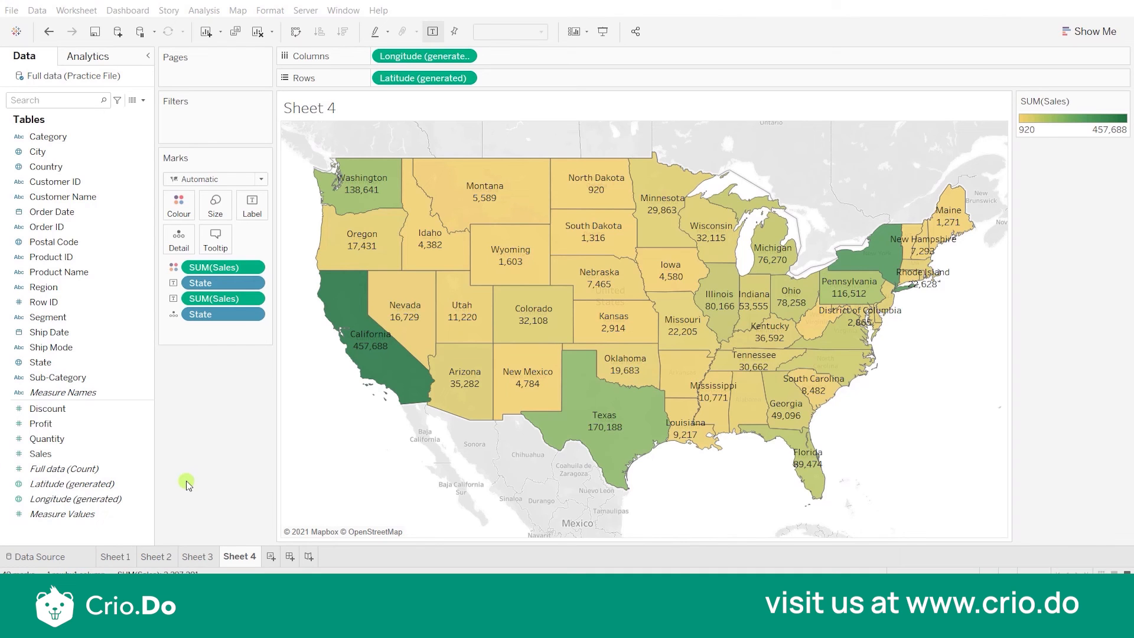
On a new worksheet, build a text table of Sales by Category with the chart suggestions open
left_click(1091, 32)
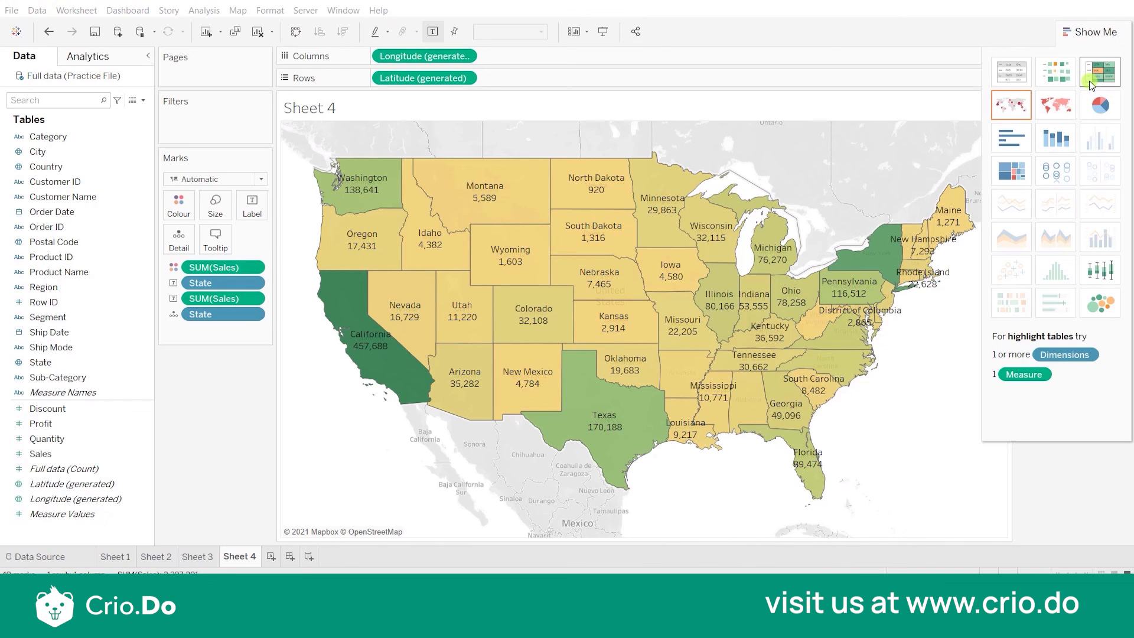
left_click(270, 558)
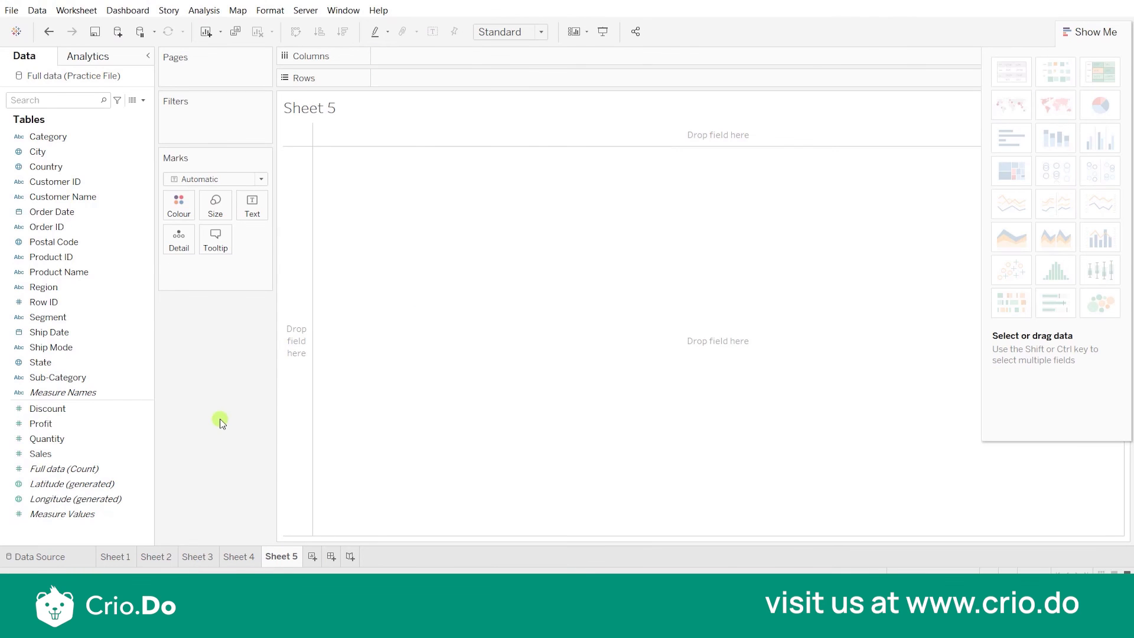
left_click(75, 137)
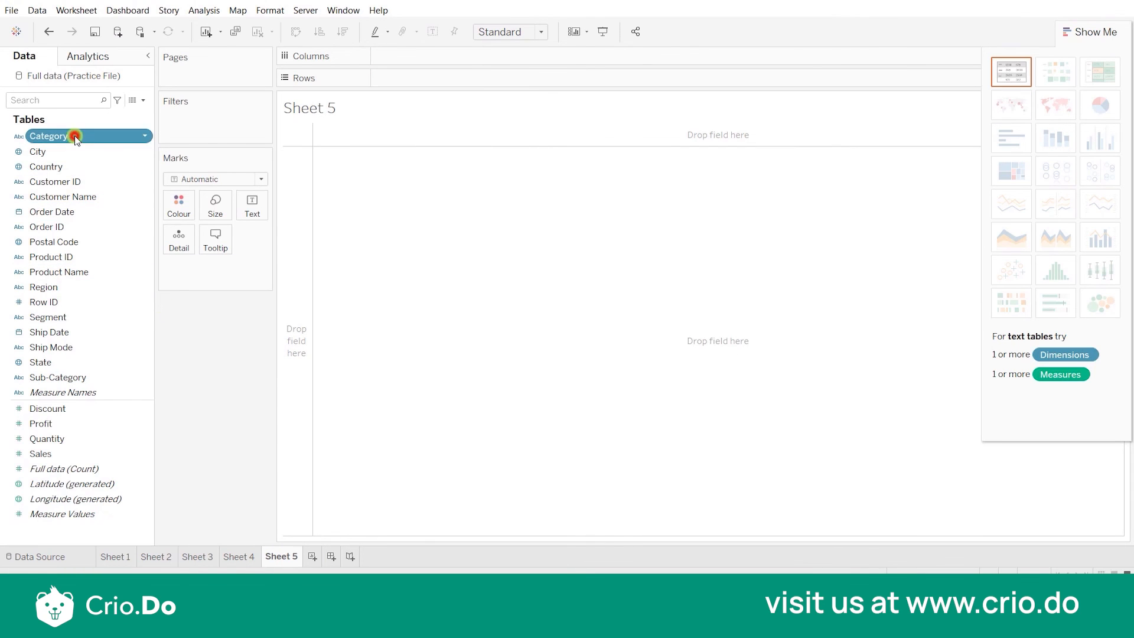
double_click(75, 137)
left_click(86, 453)
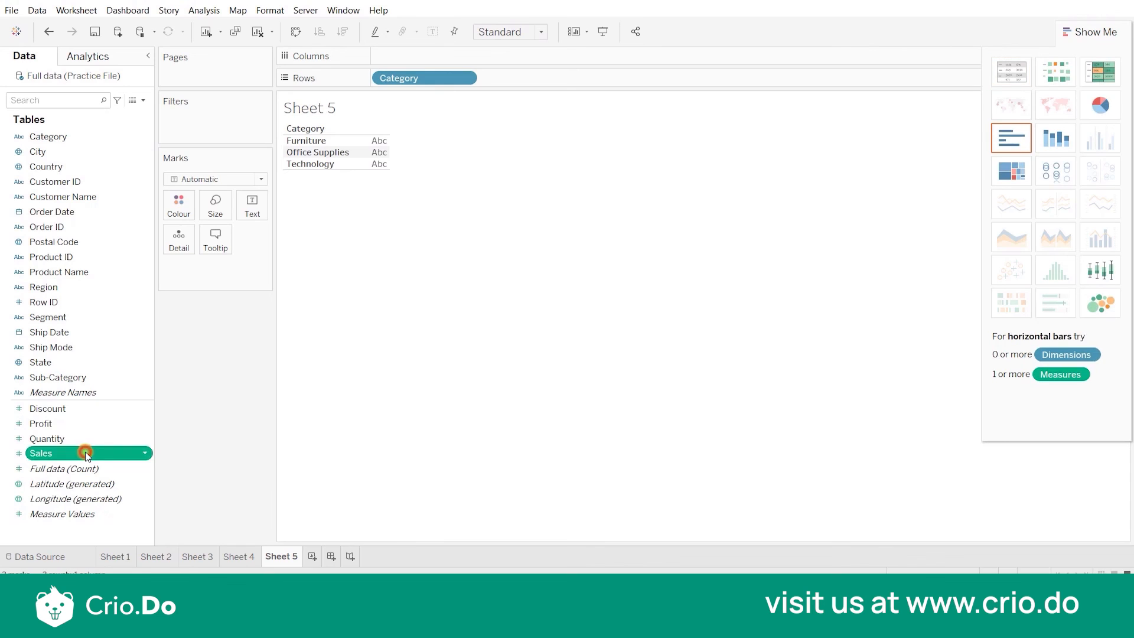
double_click(86, 453)
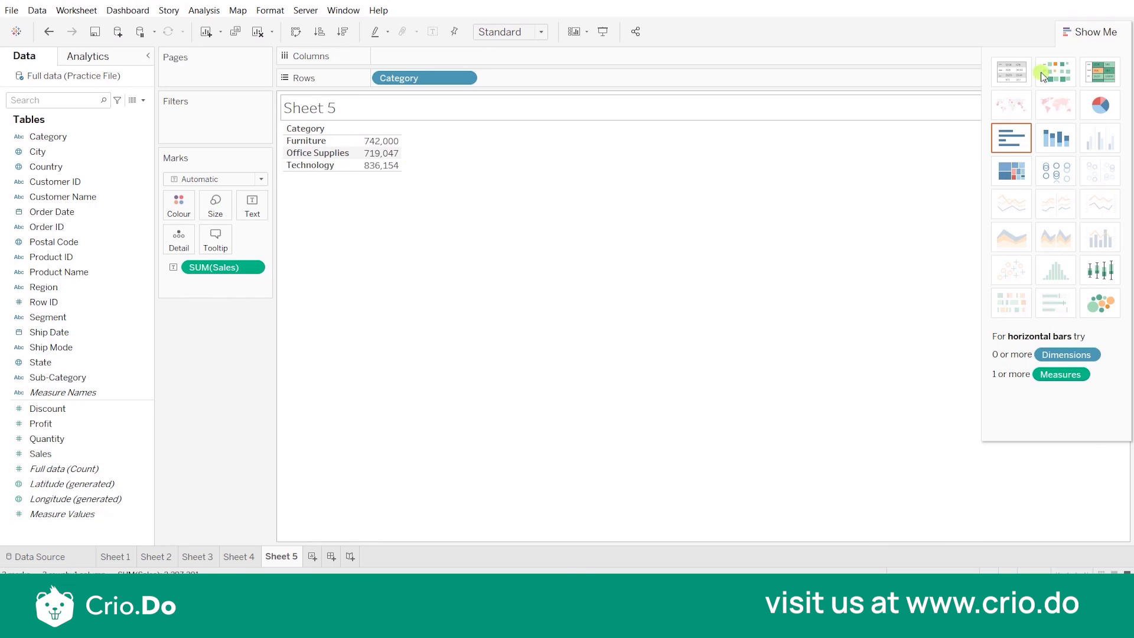
Convert the Sales by Category table to a heat map and show its mark labels
left_click(1061, 73)
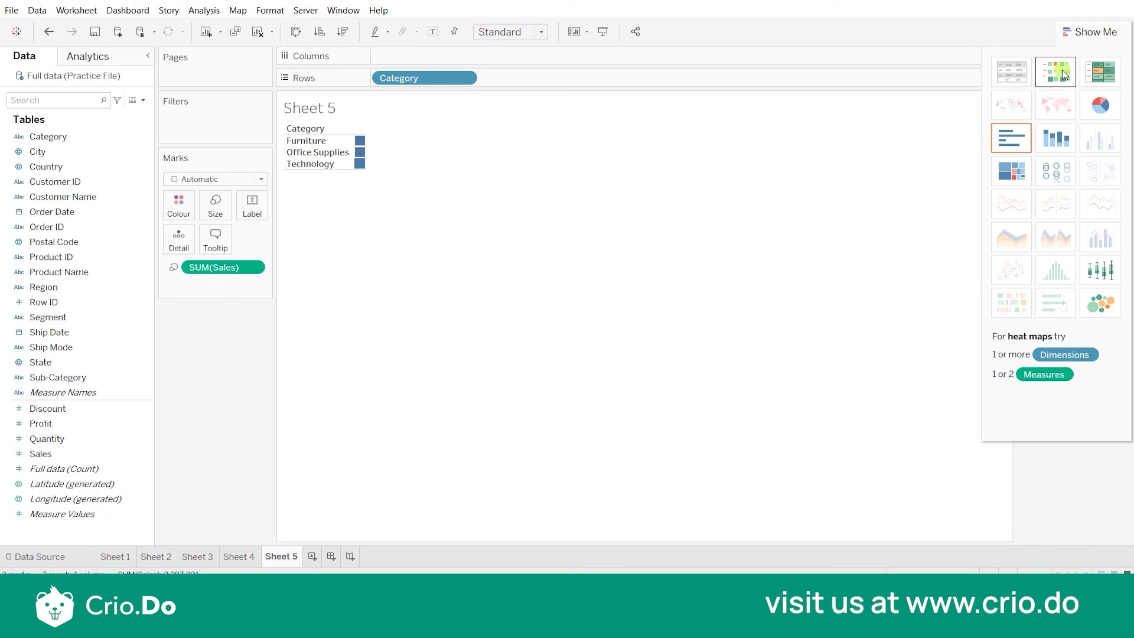
left_click(251, 207)
left_click(281, 237)
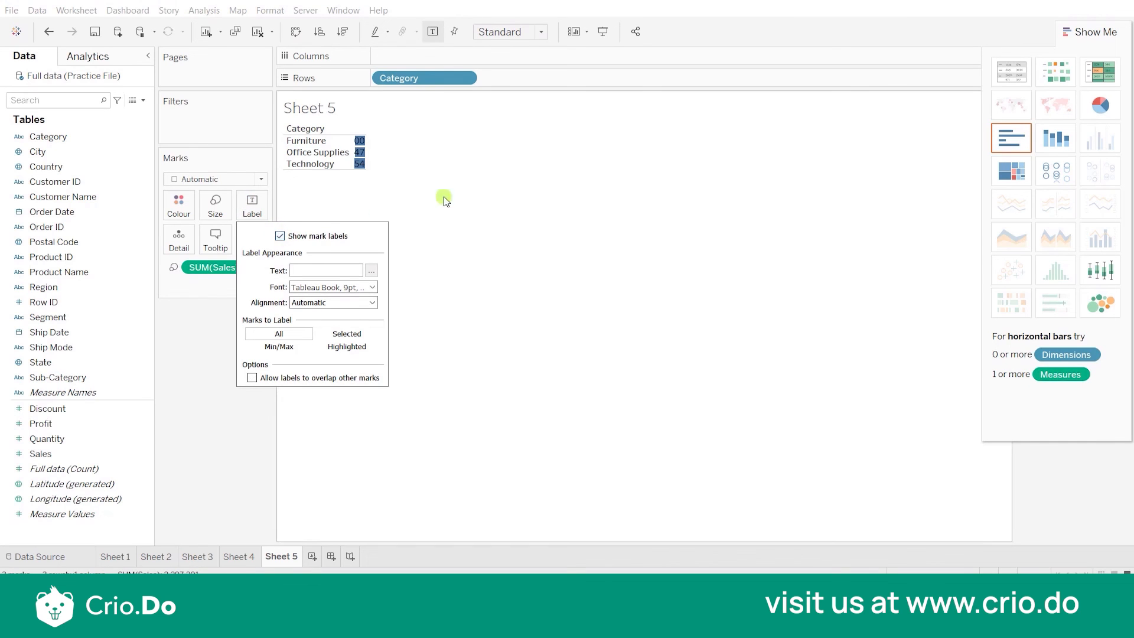